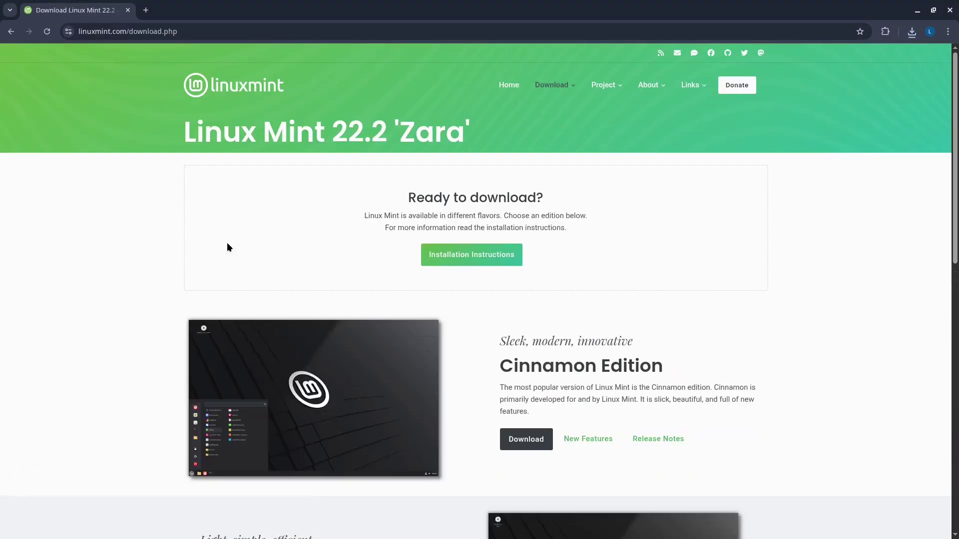
# Open the Linux Mint 22.2 Cinnamon Edition download page, start the ISO from a mirror, and check its progress
pyautogui.scroll(-3, 539, 261)
pyautogui.click(539, 261)
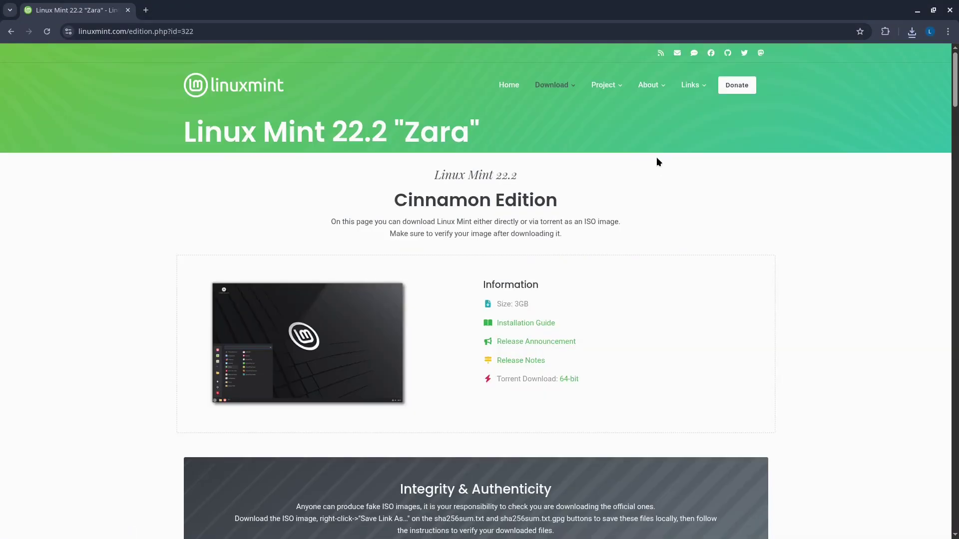
pyautogui.scroll(-10, 658, 203)
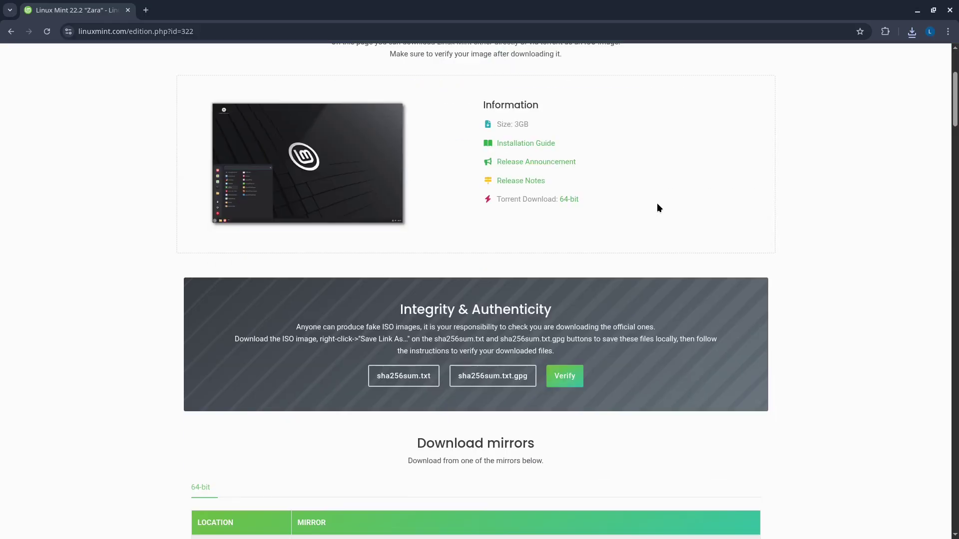
pyautogui.click(912, 31)
pyautogui.click(517, 205)
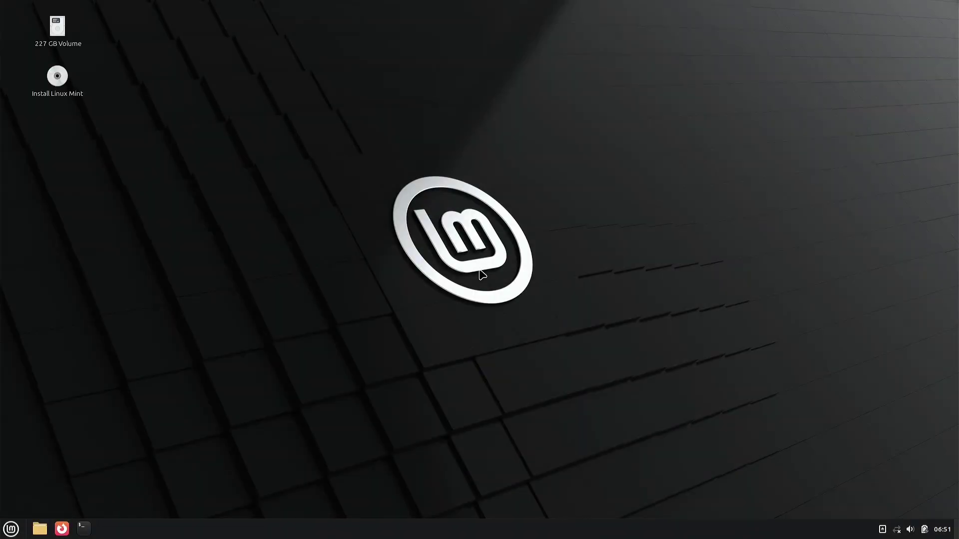
# In Network Connections, start a new Wi-Fi connection, then cancel it without saving
pyautogui.click(896, 529)
pyautogui.click(852, 507)
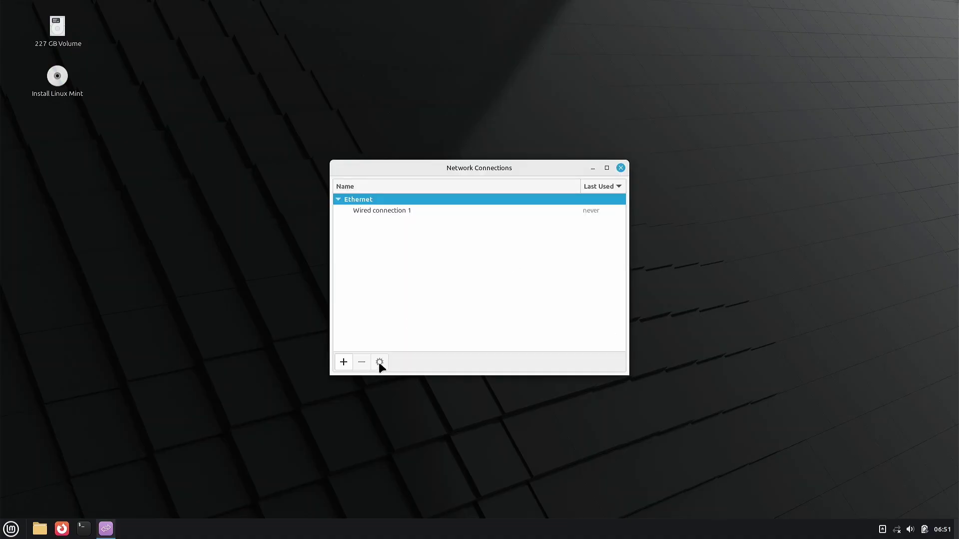
pyautogui.click(343, 361)
pyautogui.click(466, 285)
pyautogui.click(488, 313)
pyautogui.click(581, 321)
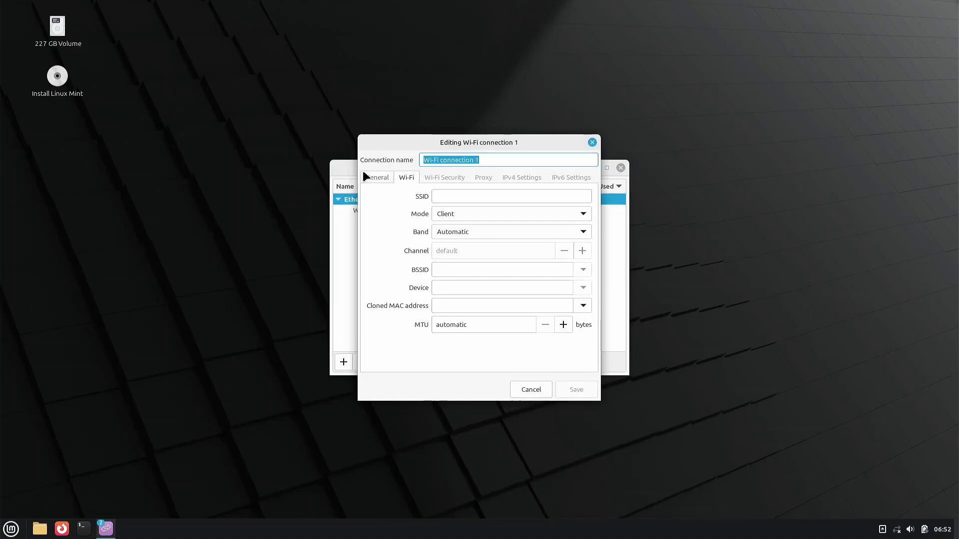
pyautogui.click(368, 176)
pyautogui.click(530, 389)
pyautogui.click(620, 167)
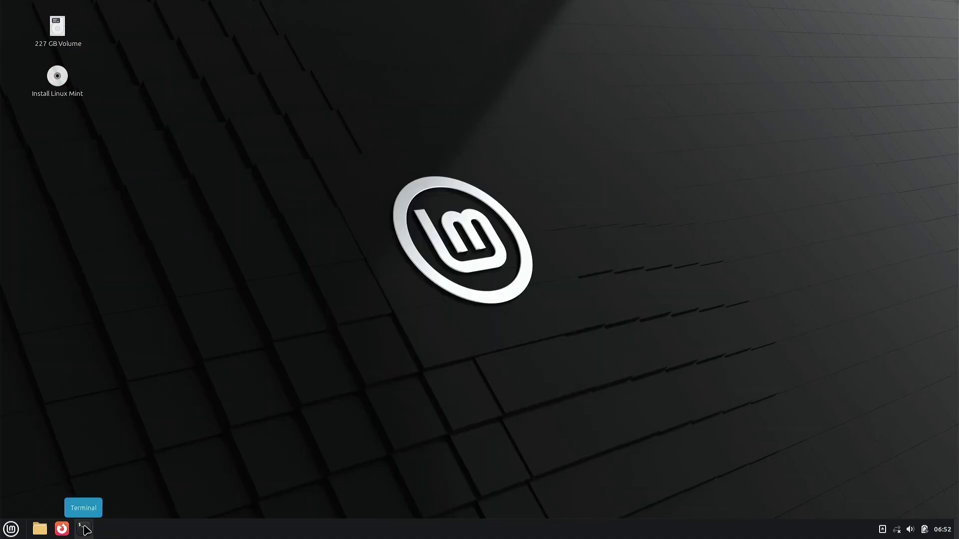
# In a terminal, run lsusb, lsmod and lsmod | grep iwl to inspect devices and modules
pyautogui.click(84, 529)
pyautogui.write('lsusb')
pyautogui.press('Return')
pyautogui.write('lsmod')
pyautogui.press('Return')
pyautogui.write('lsmod ')
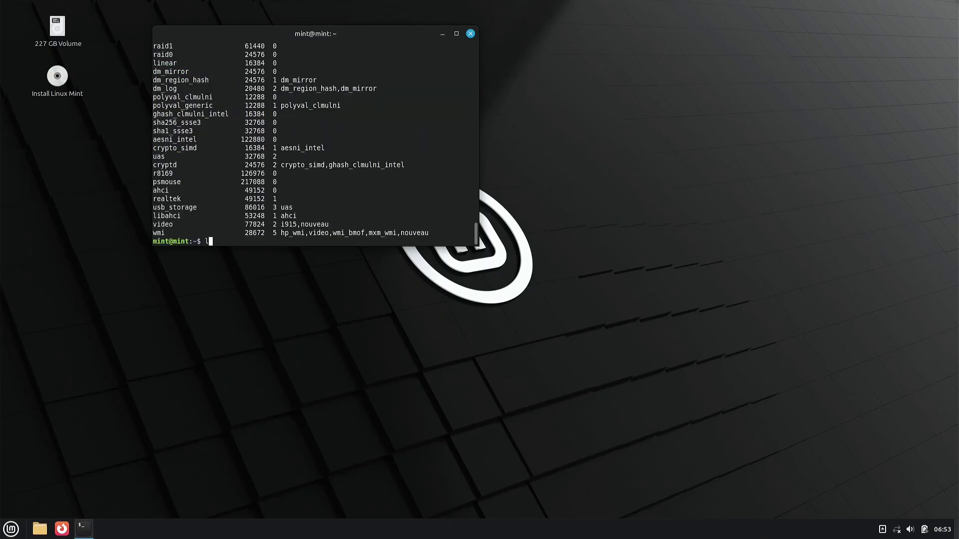
pyautogui.write('| grep iwl')
pyautogui.press('Return')
pyautogui.write('lsmod | grep')
pyautogui.press('Return')
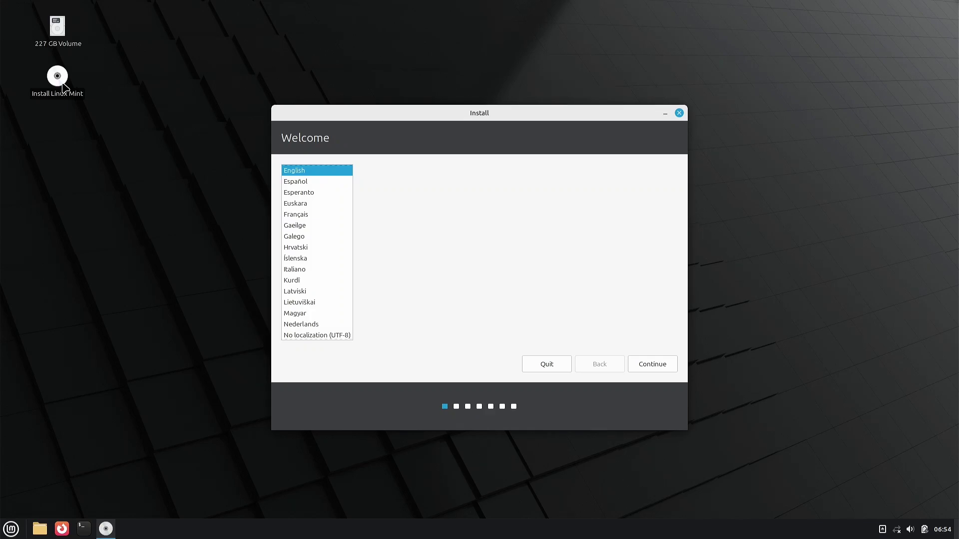
# Keep English and choose the Spanish (Latin American) keyboard layout
pyautogui.click(652, 364)
pyautogui.scroll(-10, 380, 251)
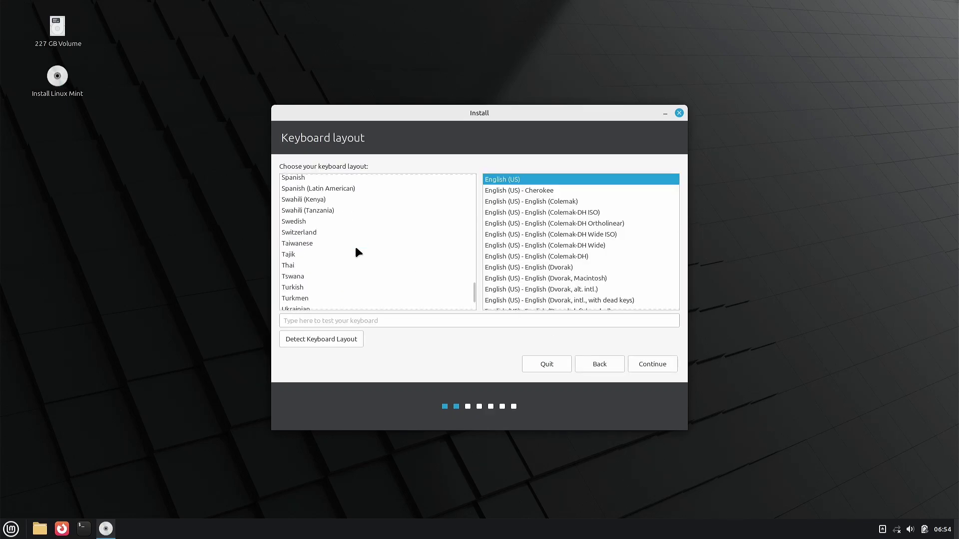
pyautogui.click(349, 189)
pyautogui.click(654, 364)
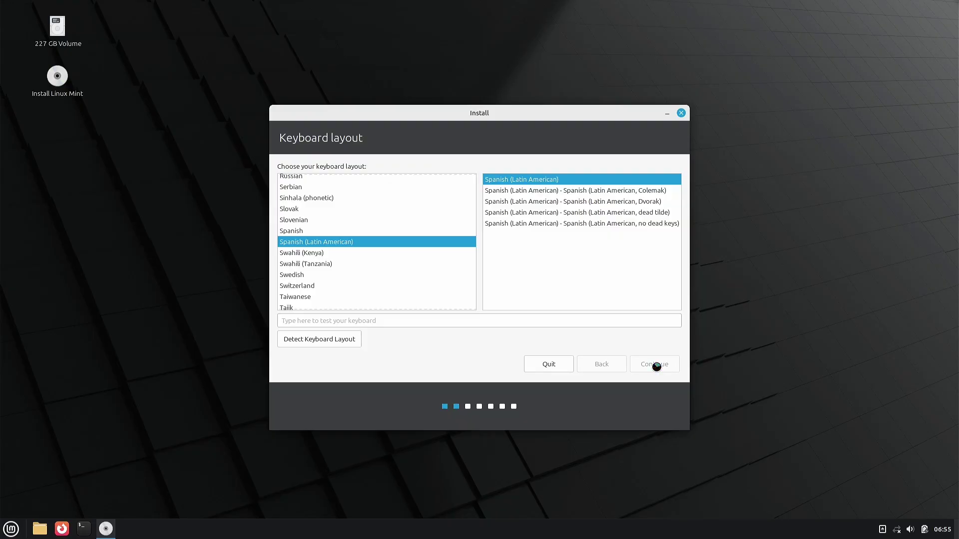
# Unmount the in-use partitions, choose Erase disk and install, and confirm writing the changes
pyautogui.click(626, 324)
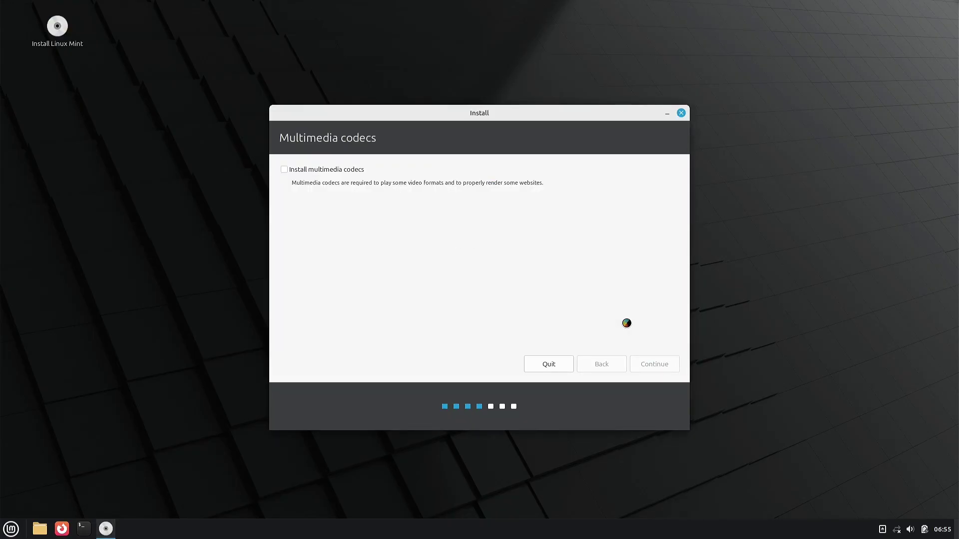
pyautogui.click(348, 207)
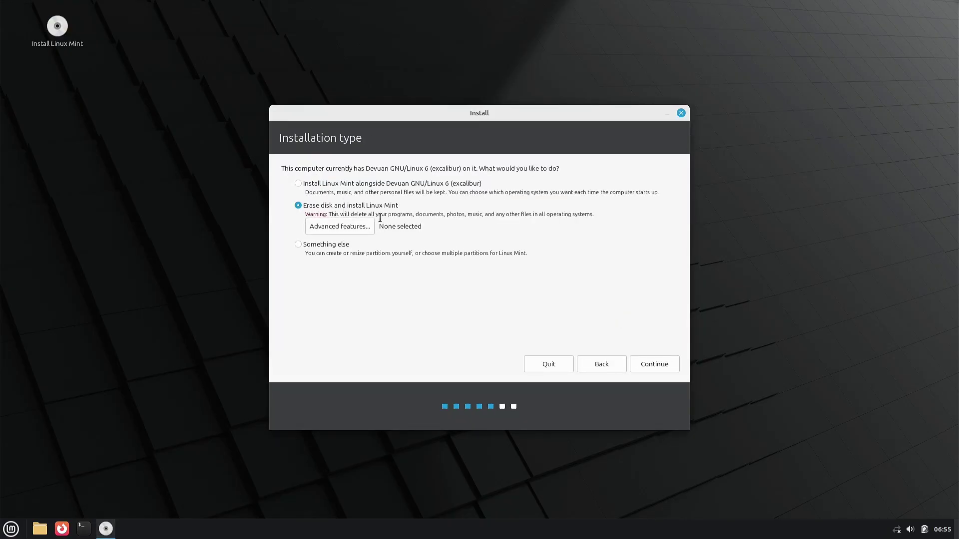
pyautogui.click(648, 359)
pyautogui.click(655, 360)
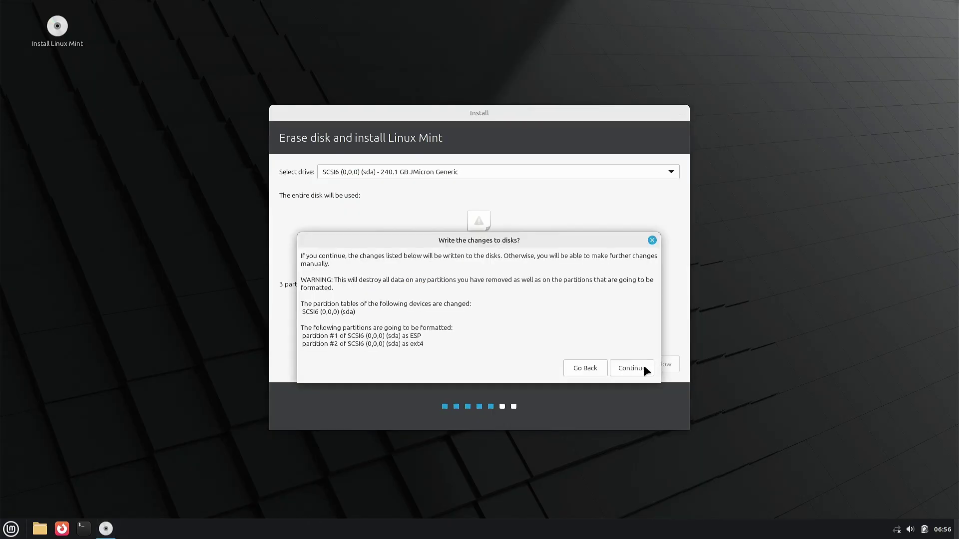
pyautogui.click(644, 370)
# Set the timezone to Guatemala on the map and continue to account setup
pyautogui.click(359, 253)
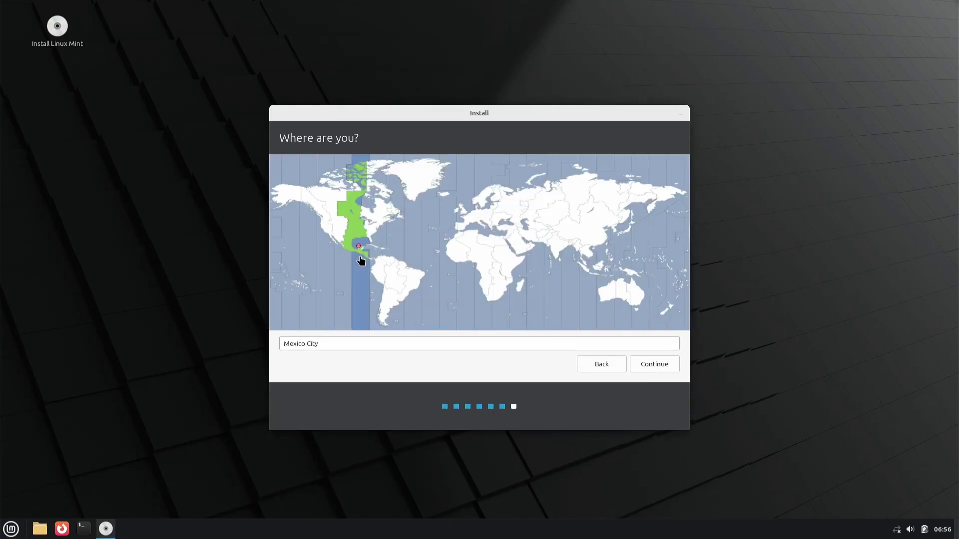
pyautogui.click(360, 255)
pyautogui.click(360, 257)
pyautogui.click(360, 254)
pyautogui.click(362, 254)
pyautogui.click(658, 364)
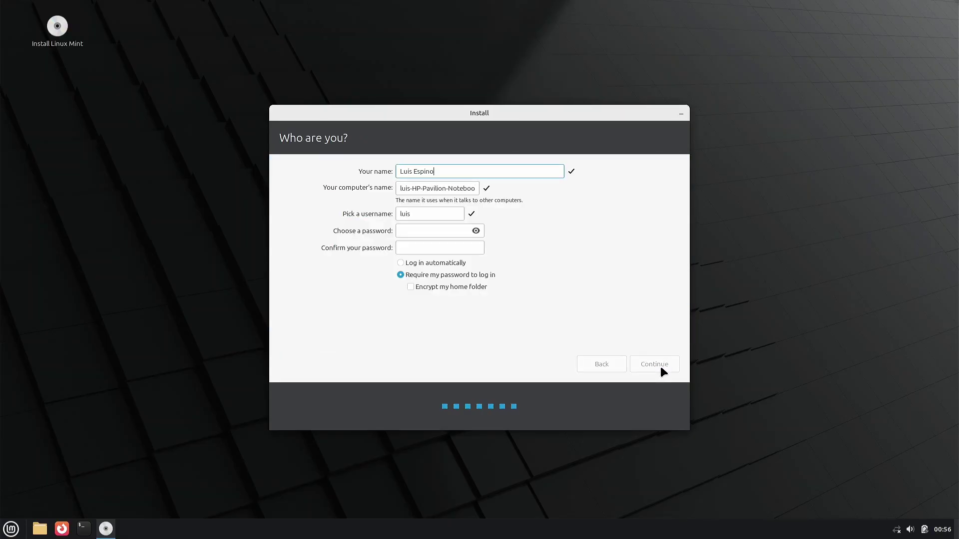
# Enter the user's name, computer name HP-Pavilion-Notebook, username, and the account password twice
pyautogui.press('Tab')
pyautogui.press('Home')
pyautogui.press('Delete')
pyautogui.press('Delete')
pyautogui.press('Delete')
pyautogui.press('Delete')
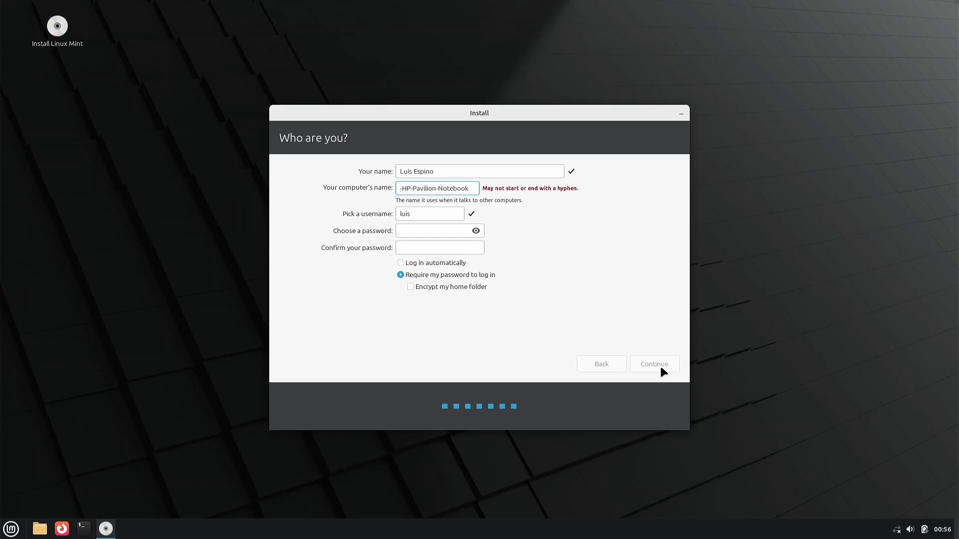
pyautogui.press('Delete')
pyautogui.press('Tab')
pyautogui.press('End')
pyautogui.press('Tab')
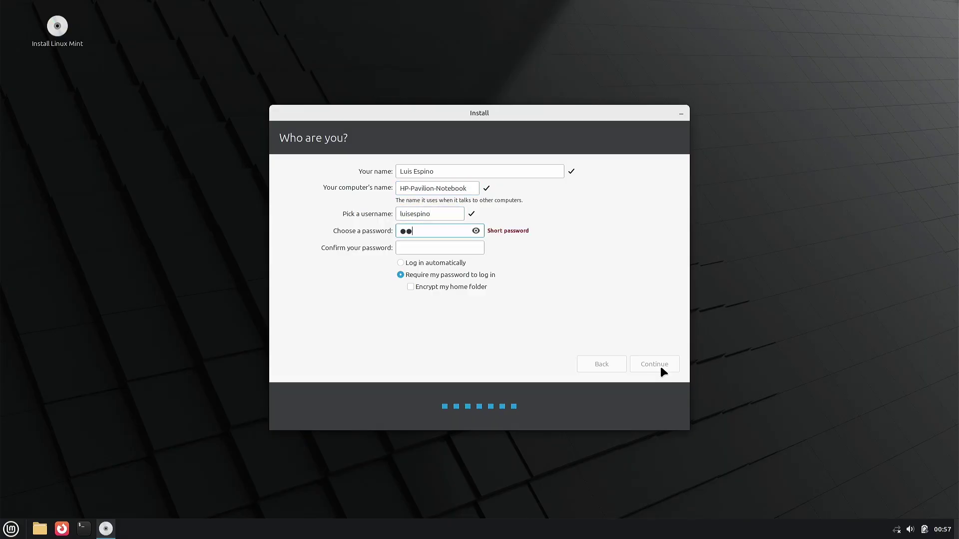
pyautogui.press('Tab')
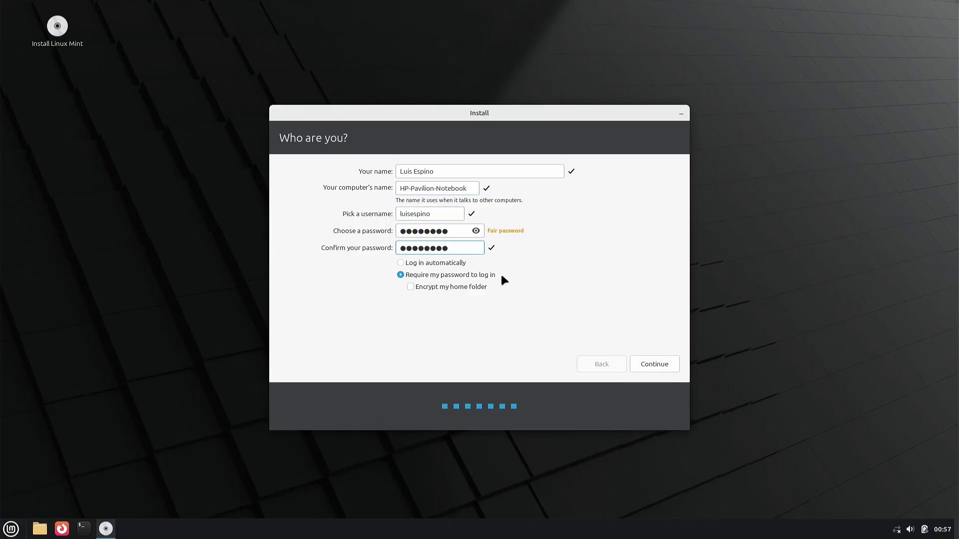
# Enable automatic login, install Linux Mint, and restart when installation completes
pyautogui.click(447, 262)
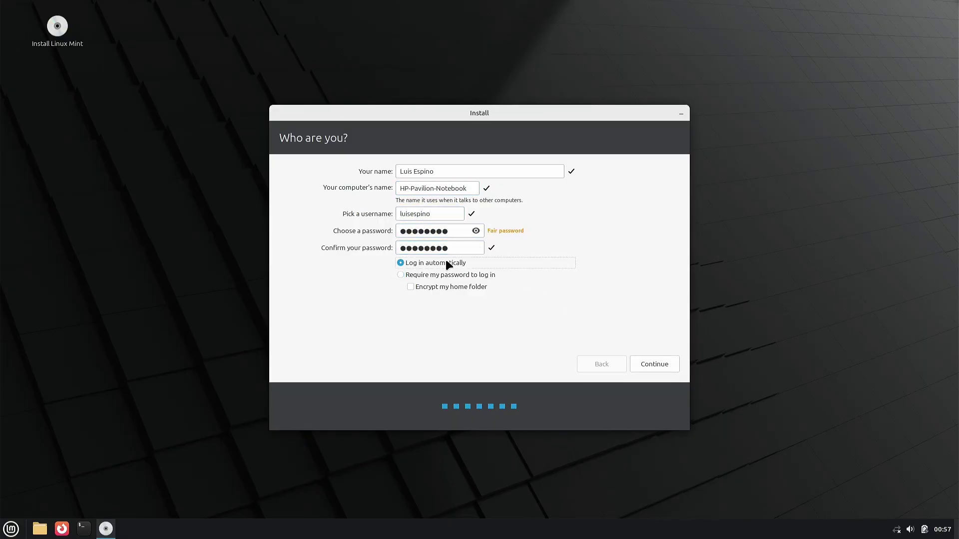
pyautogui.click(654, 360)
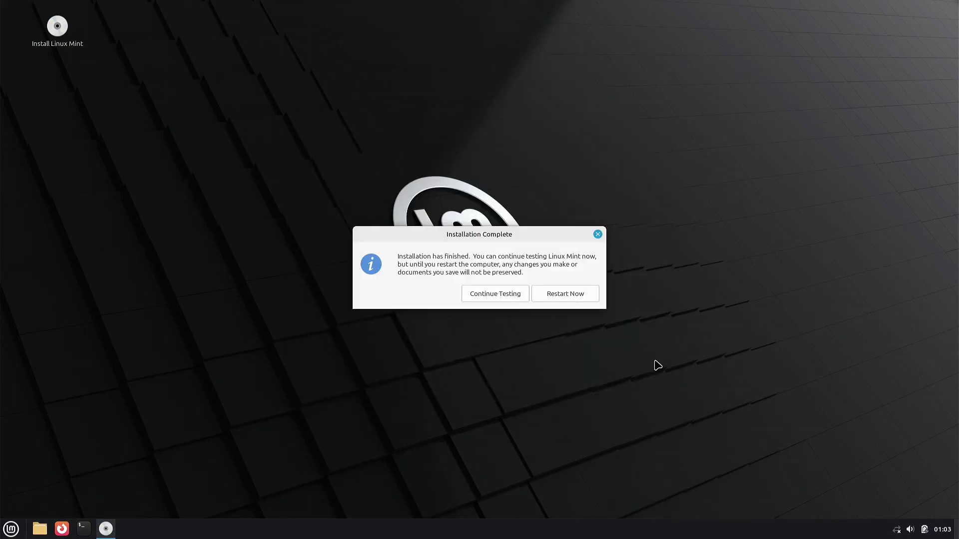
pyautogui.click(580, 299)
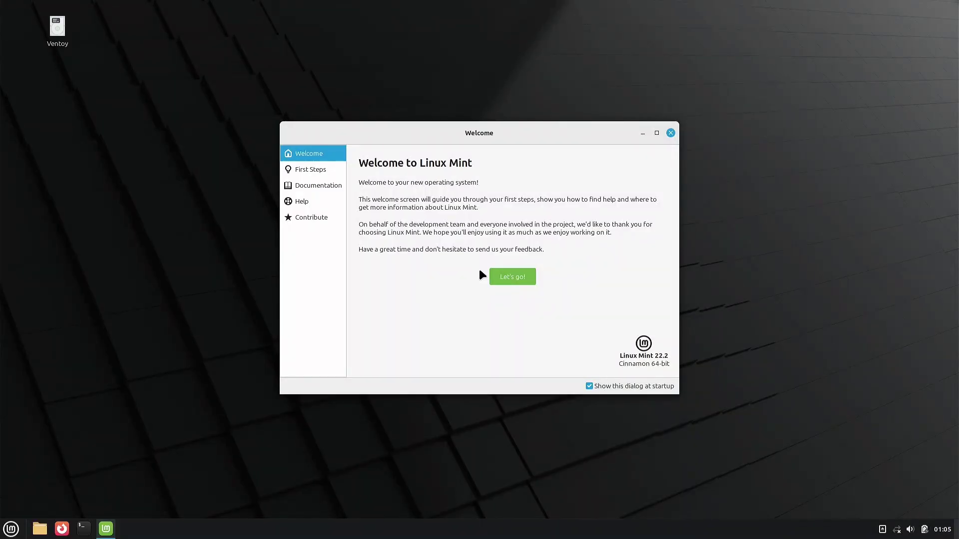
# Close the Welcome screen and join the ARRIS-7F74-5G Wi-Fi network with its password
pyautogui.click(671, 133)
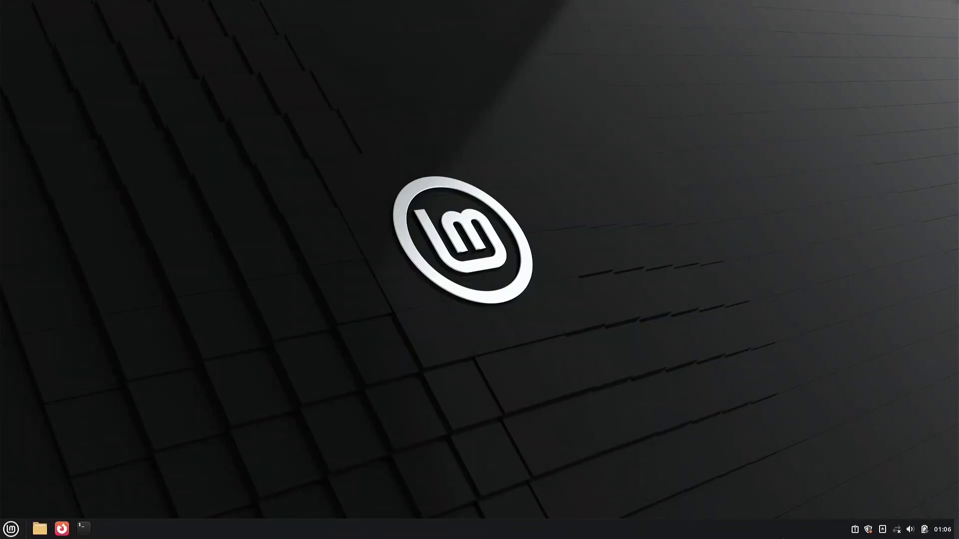
pyautogui.click(897, 530)
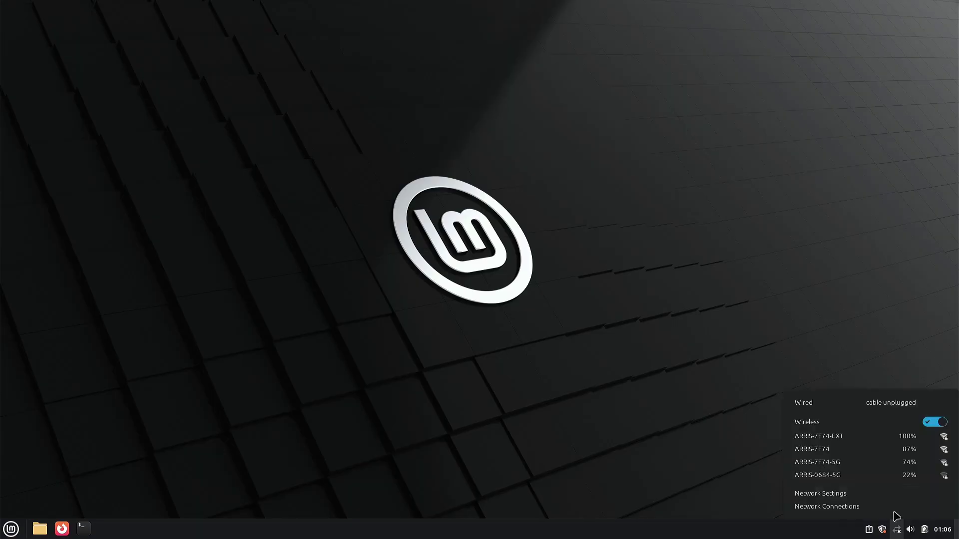
pyautogui.click(817, 449)
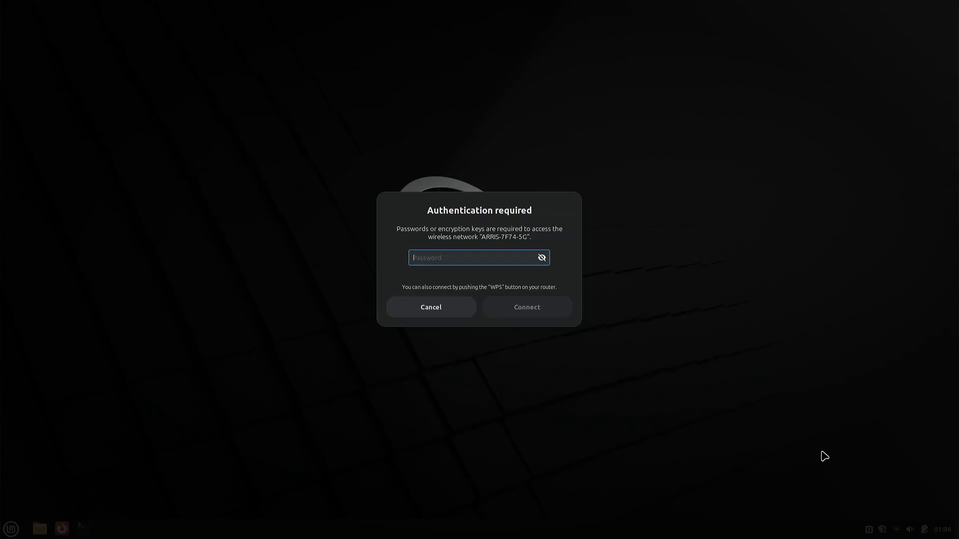
pyautogui.write('••')
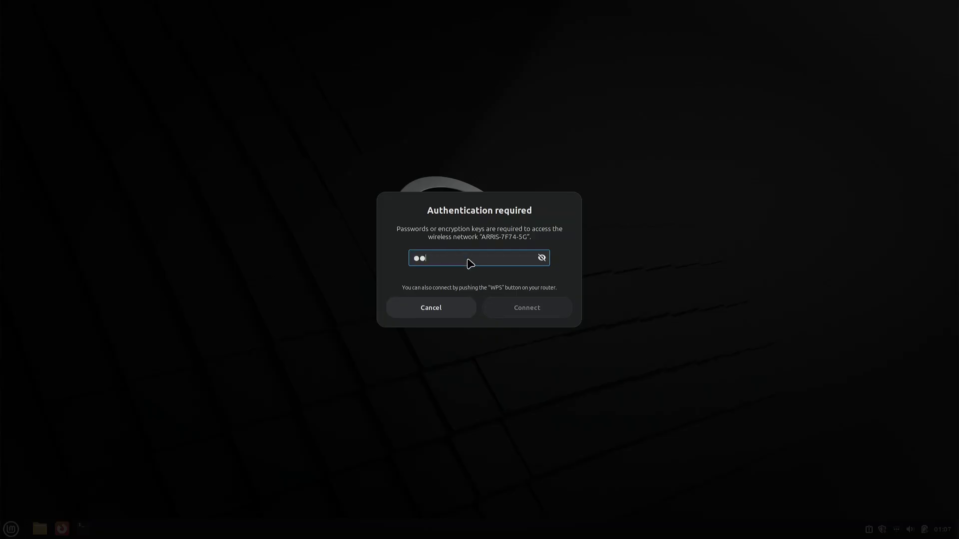
pyautogui.write('••••••••••')
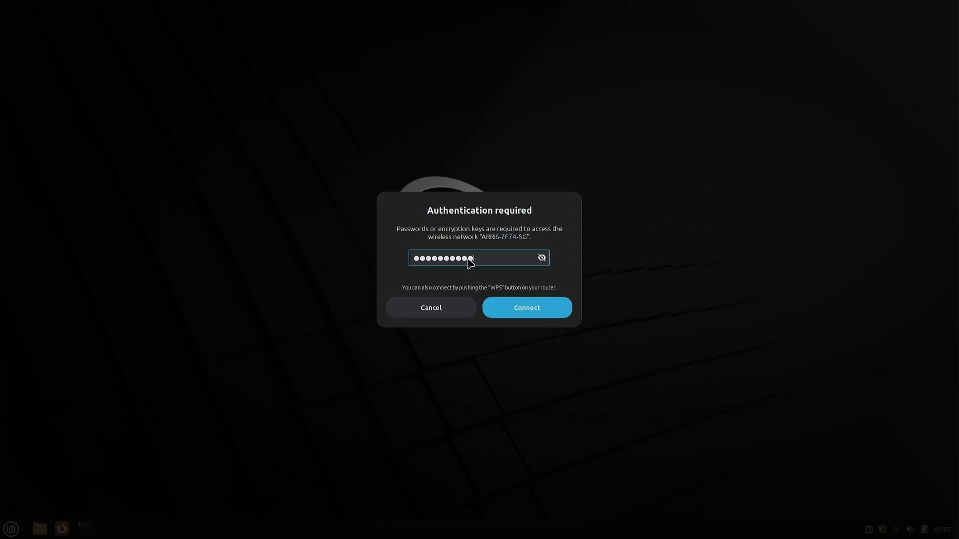
pyautogui.press('Return')
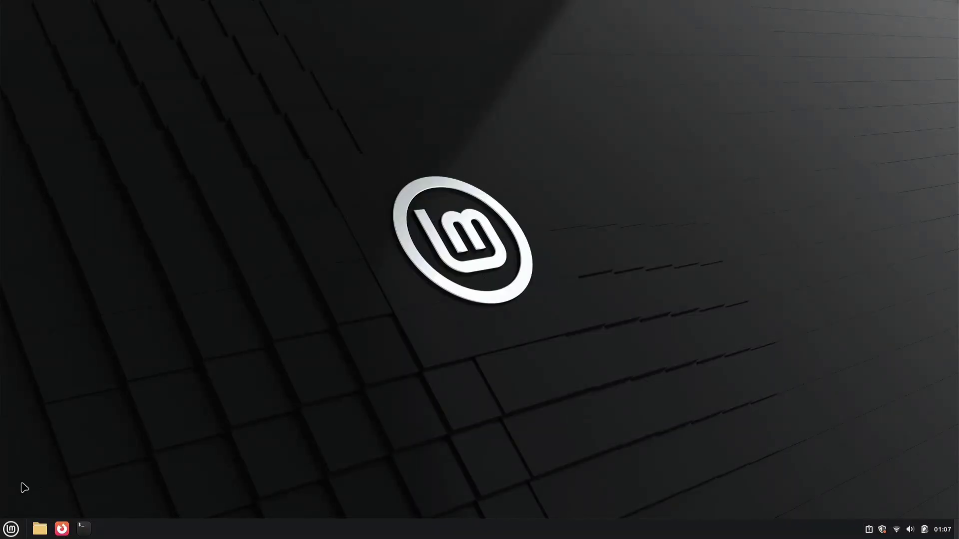
# Browse the applications menu, then launch a terminal from the taskbar
pyautogui.click(11, 529)
pyautogui.moveTo(103, 321)
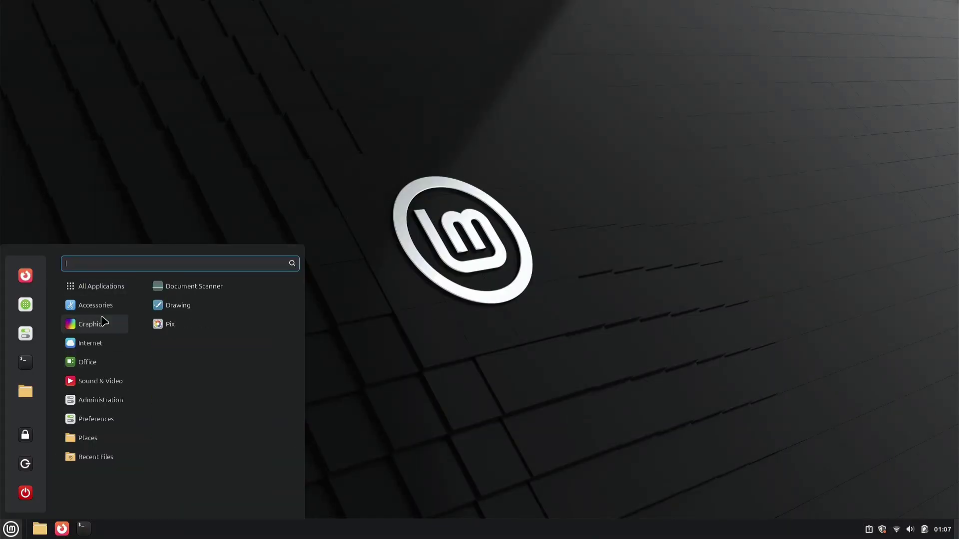
pyautogui.moveTo(106, 369)
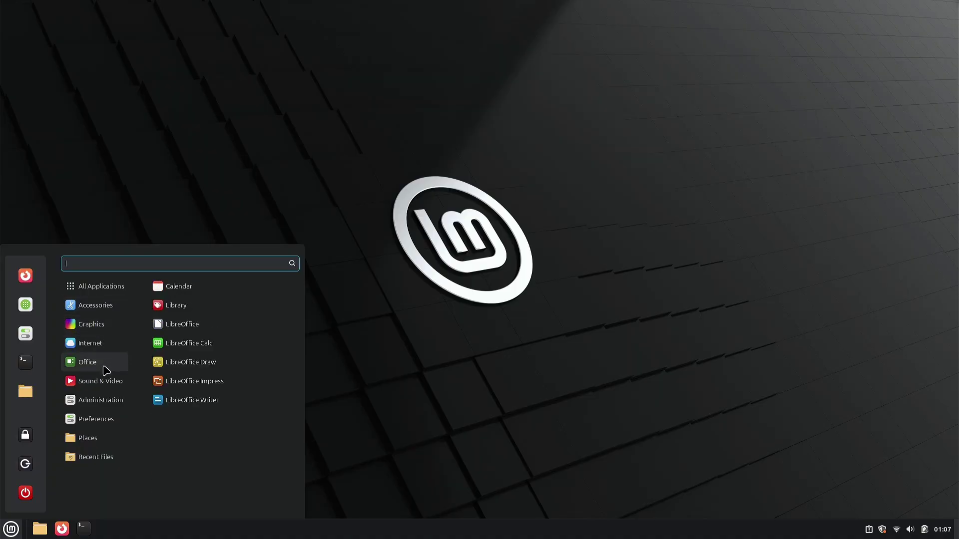
pyautogui.moveTo(103, 456)
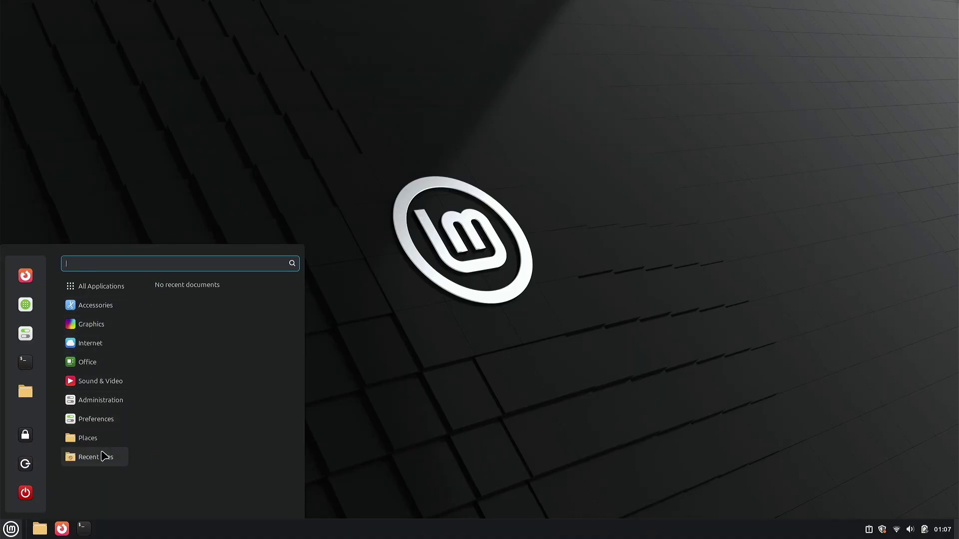
pyautogui.moveTo(84, 343)
pyautogui.click(85, 530)
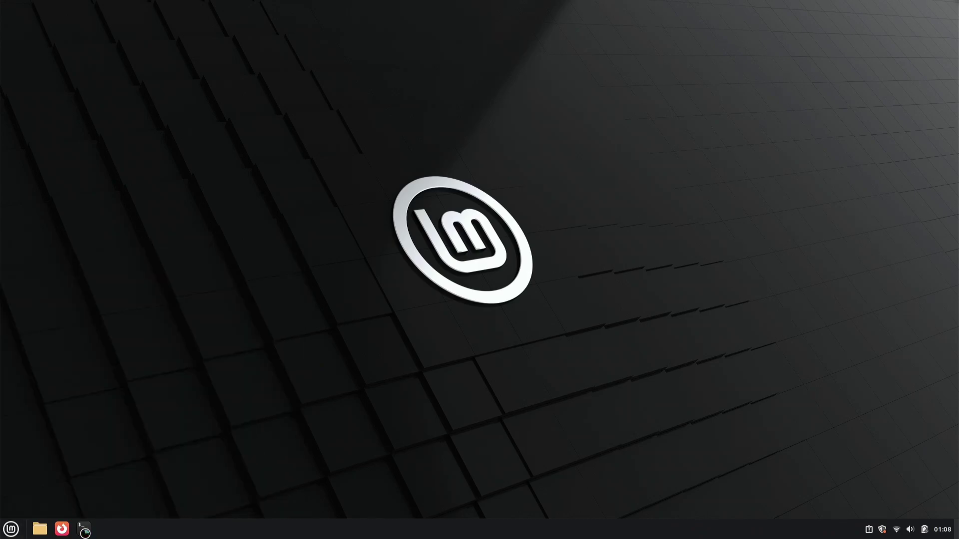
# Enlarge the terminal text and refresh package lists with sudo apt update
pyautogui.hotkey('ctrl', '+')
pyautogui.hotkey('ctrl', '+')
pyautogui.hotkey('ctrl', '+')
pyautogui.hotkey('ctrl', '+')
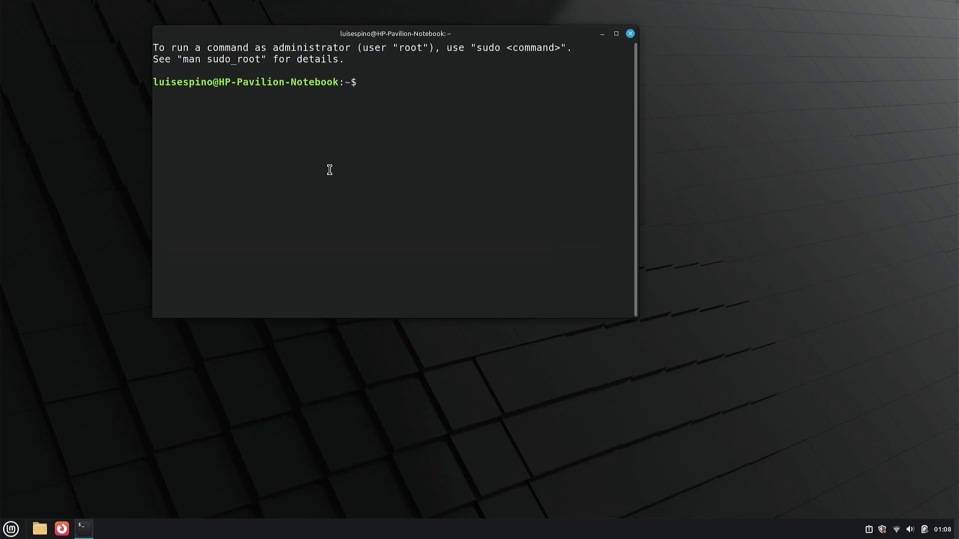
pyautogui.write('sudo apt update')
pyautogui.press('Return')
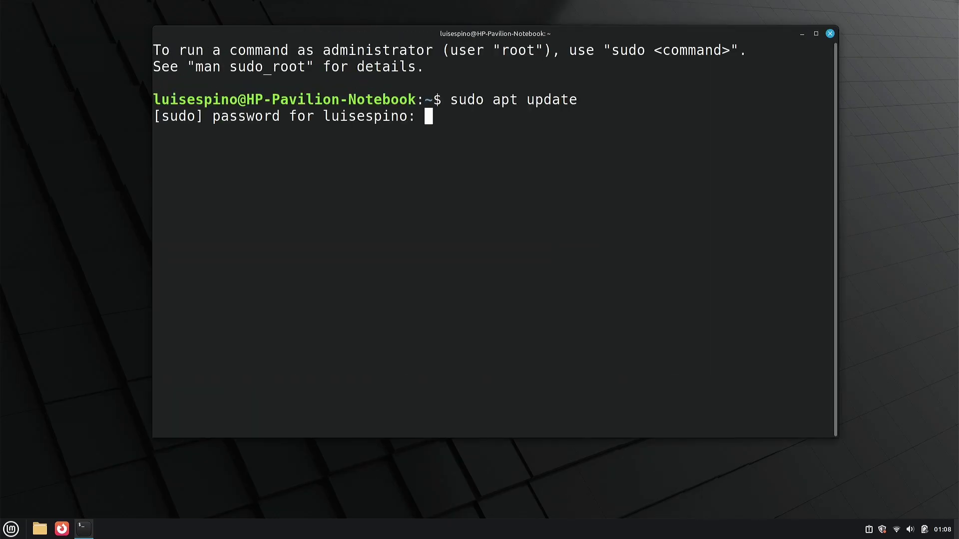
pyautogui.write('****')
pyautogui.press('Return')
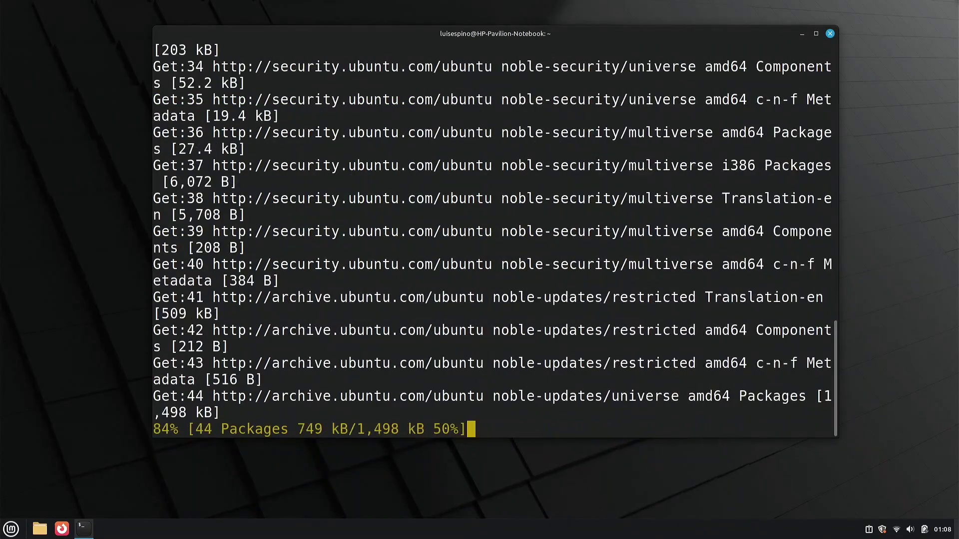
# Install neofetch and sysbench with sudo apt install, confirming with y
pyautogui.hotkey('ctrl', 'l')
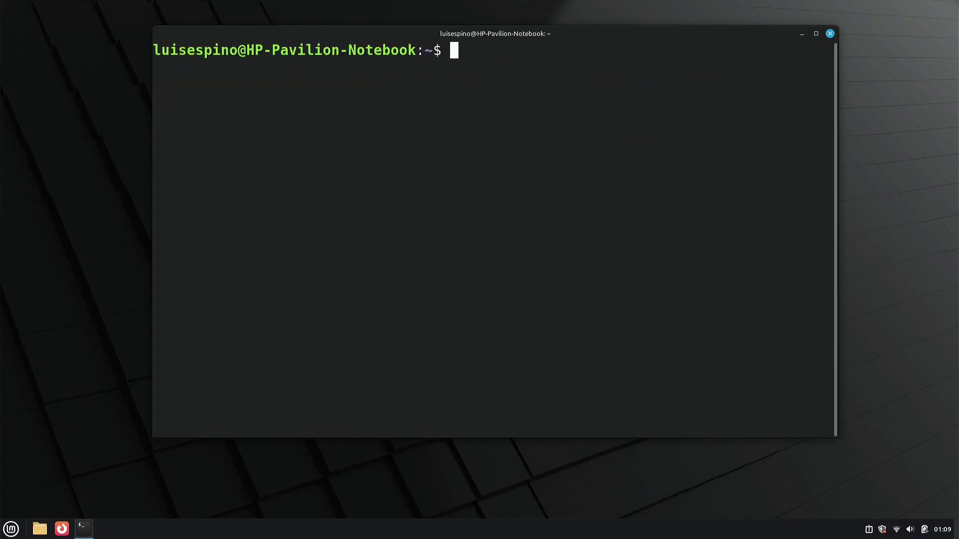
pyautogui.write('sudo apt install')
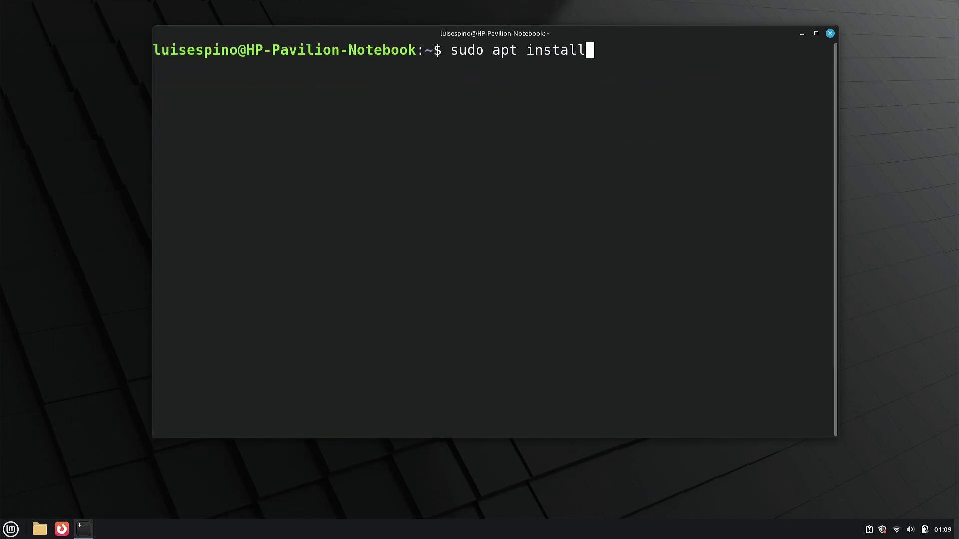
pyautogui.write(' neofetch sysbench')
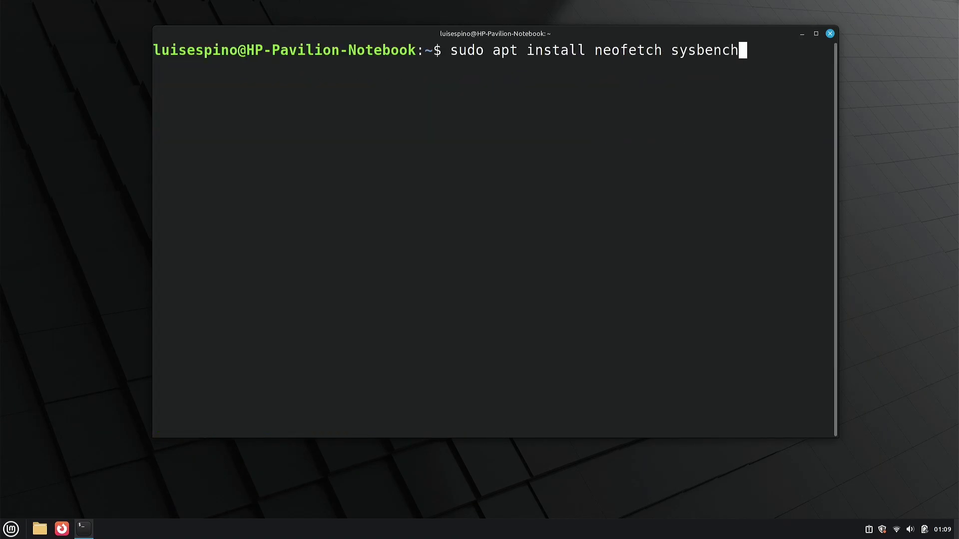
pyautogui.press('Return')
pyautogui.write('y')
pyautogui.press('Return')
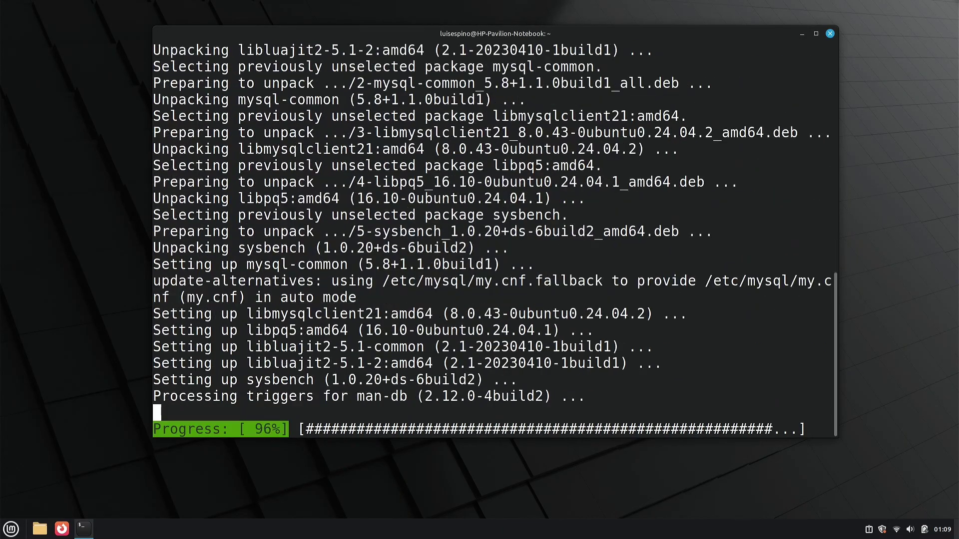
# Clear the screen and run neofetch to show the system summary
pyautogui.write('clear')
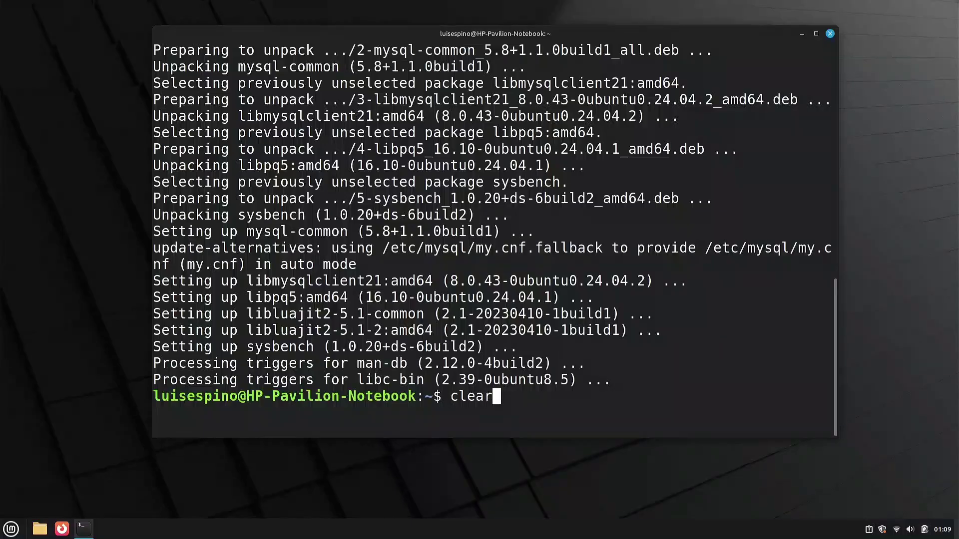
pyautogui.press('Return')
pyautogui.write('neofetch')
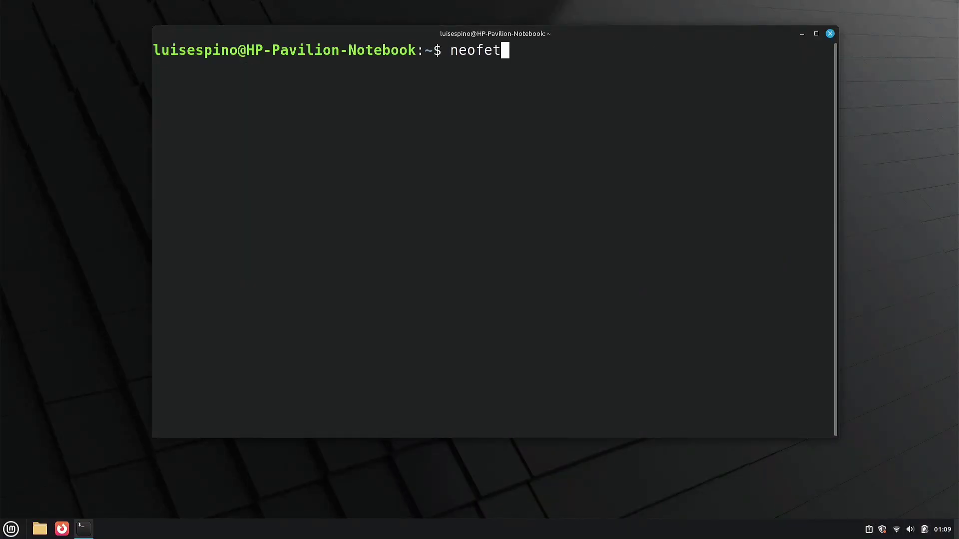
pyautogui.press('Return')
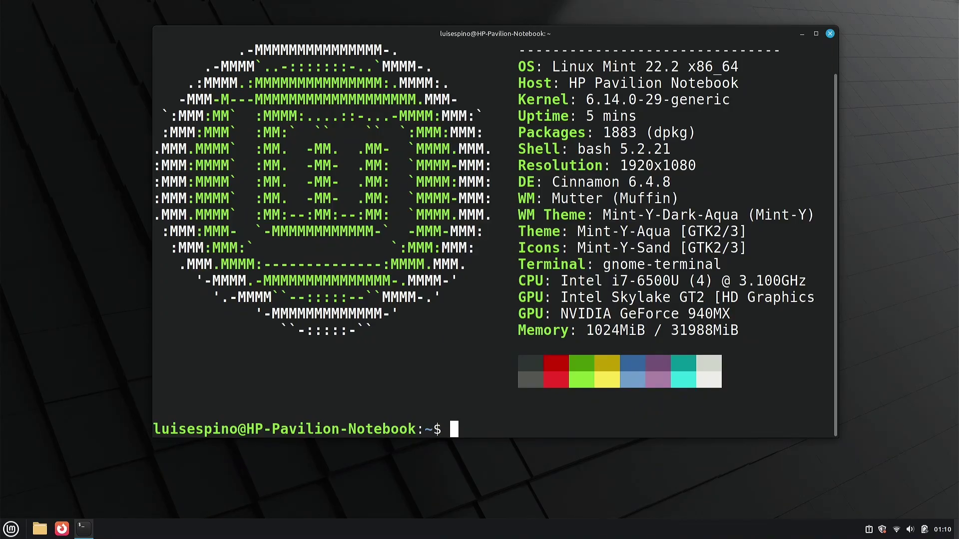
# Show release details, kernel version, memory and disk usage with cat /etc/*release, uname -r, free -h, df -h
pyautogui.hotkey('ctrl', 'l')
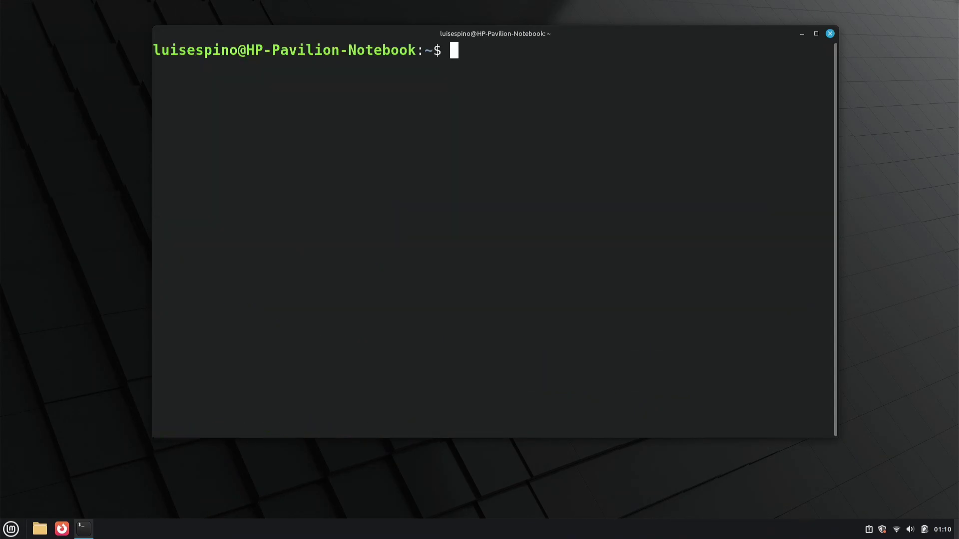
pyautogui.write('cat /etc/*release')
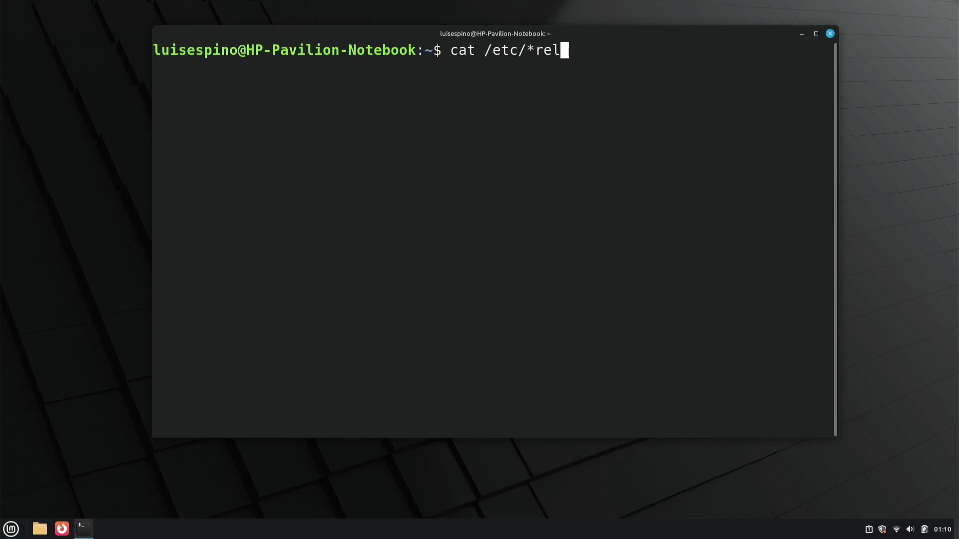
pyautogui.press('Return')
pyautogui.write('uname -r')
pyautogui.press('Return')
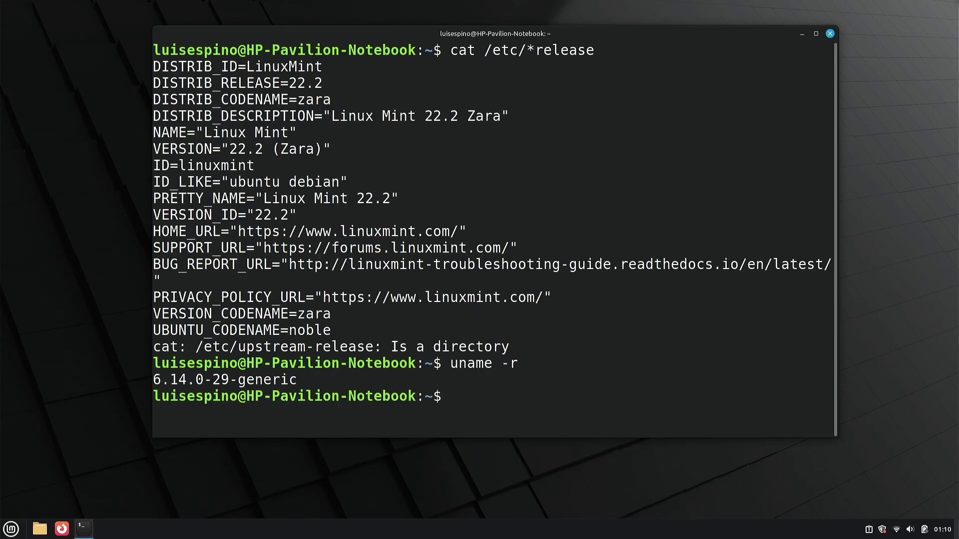
pyautogui.write('free -h')
pyautogui.press('Return')
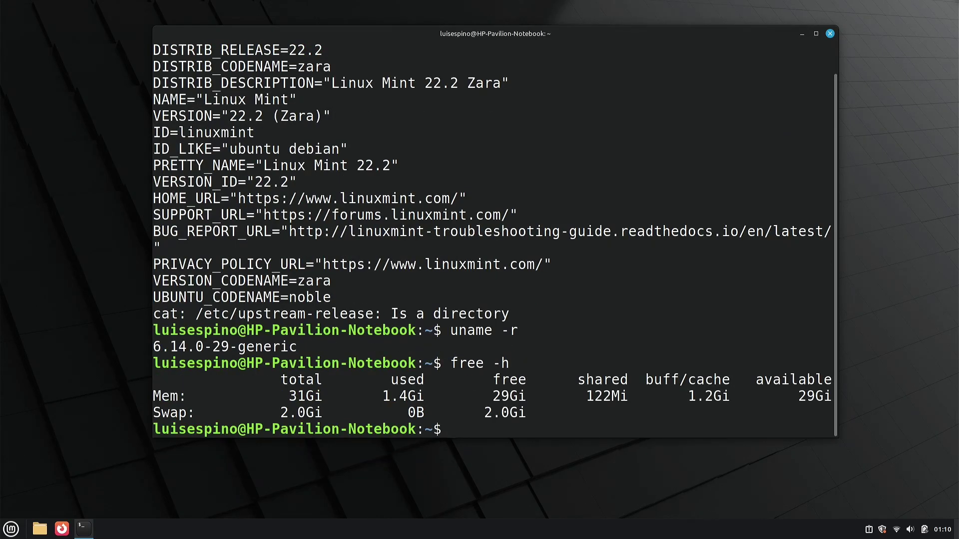
pyautogui.write('df -h')
pyautogui.press('Return')
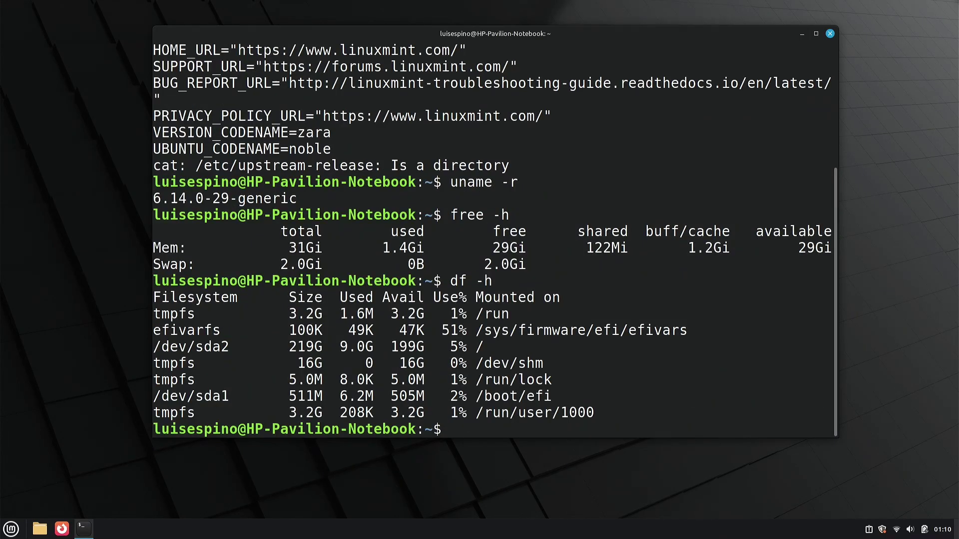
pyautogui.hotkey('ctrl', 'l')
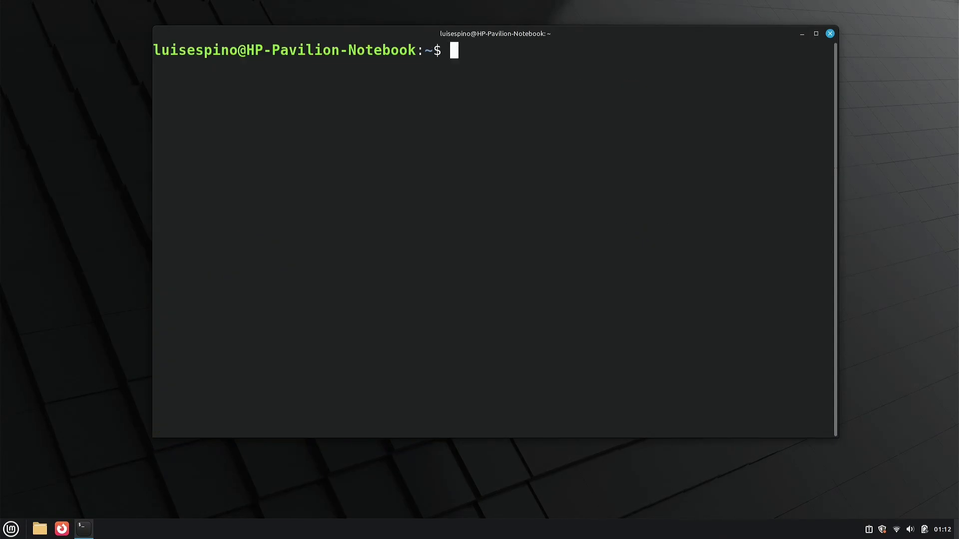
pyautogui.write('date -d @2147383648')
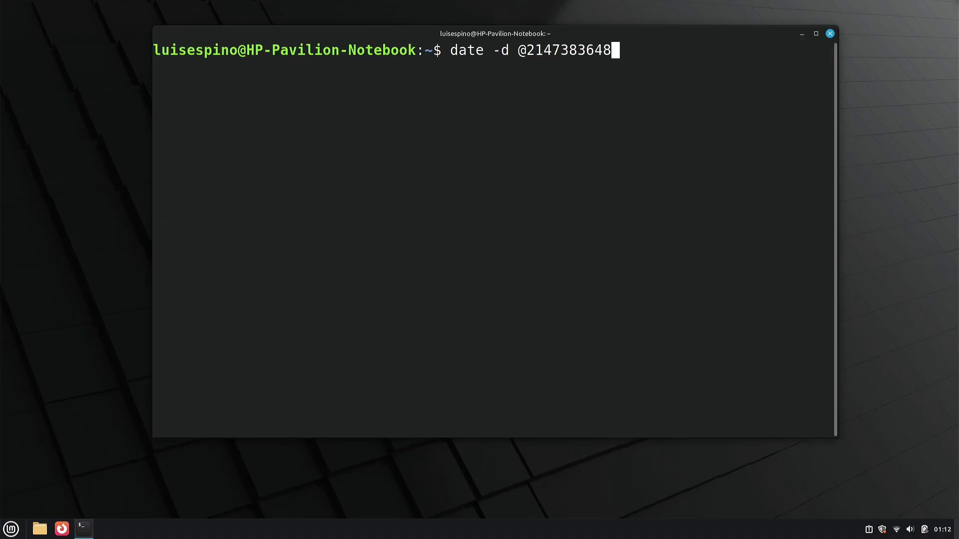
pyautogui.press('Return')
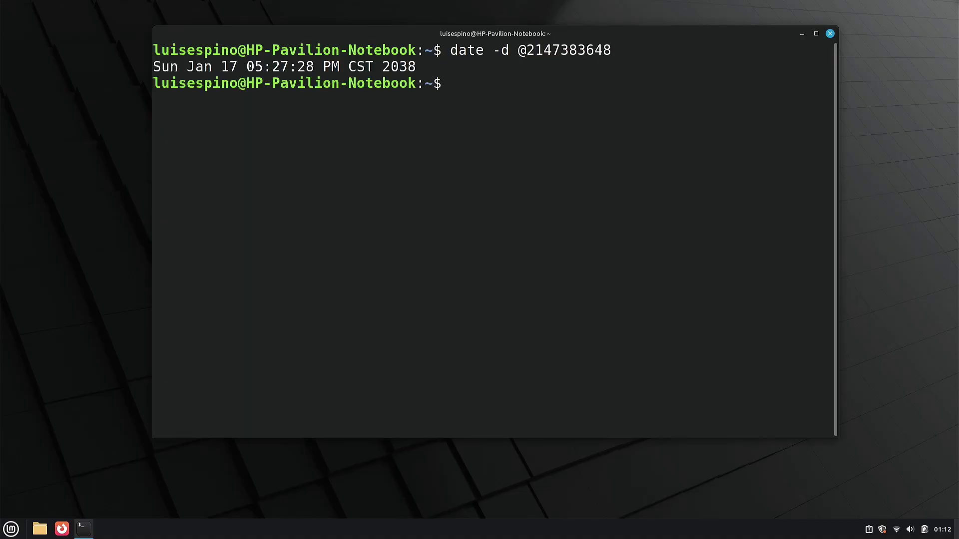
pyautogui.write('systemd-analyze}')
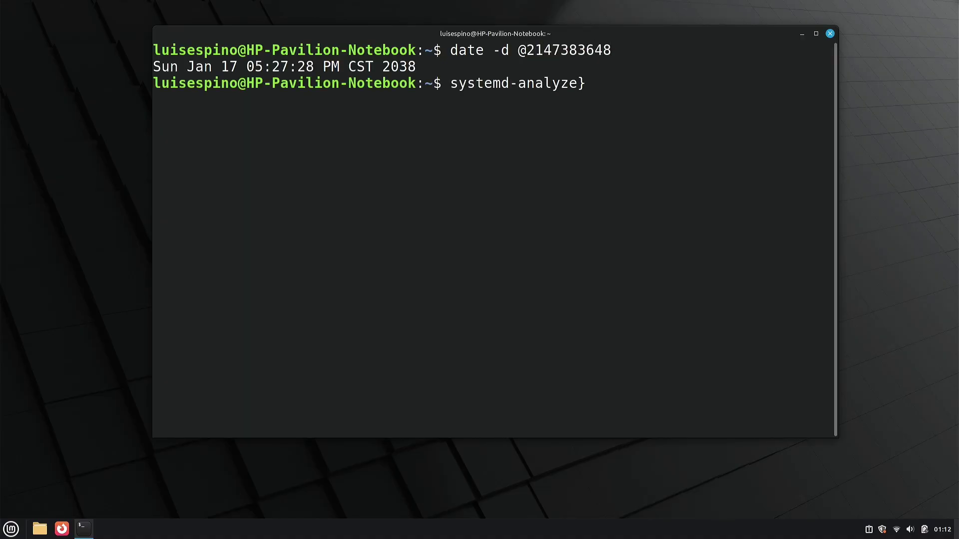
pyautogui.press('BackSpace')
pyautogui.press('Return')
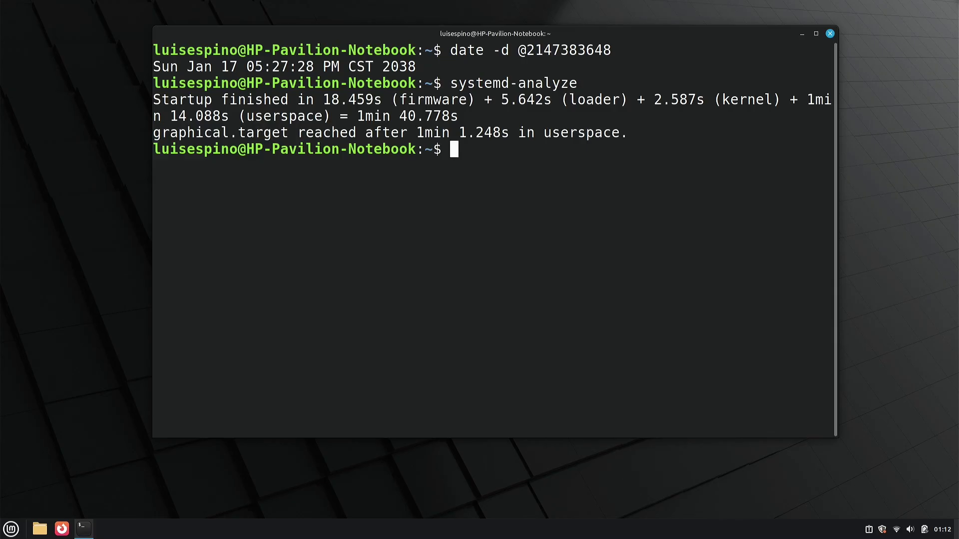
# Run sysbench cpu run, then rerun it with --threads=5
pyautogui.hotkey('ctrl', 'l')
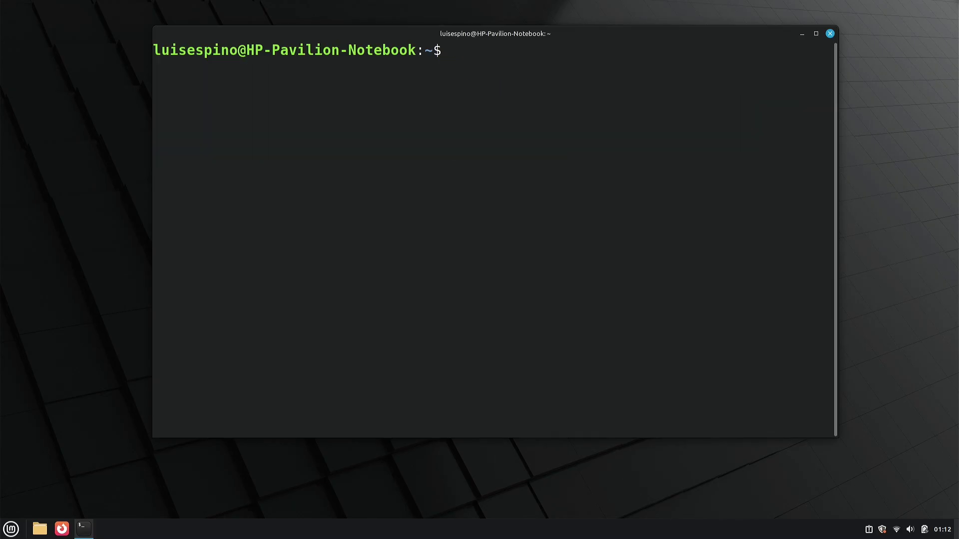
pyautogui.write('sysbench cpu run')
pyautogui.press('Return')
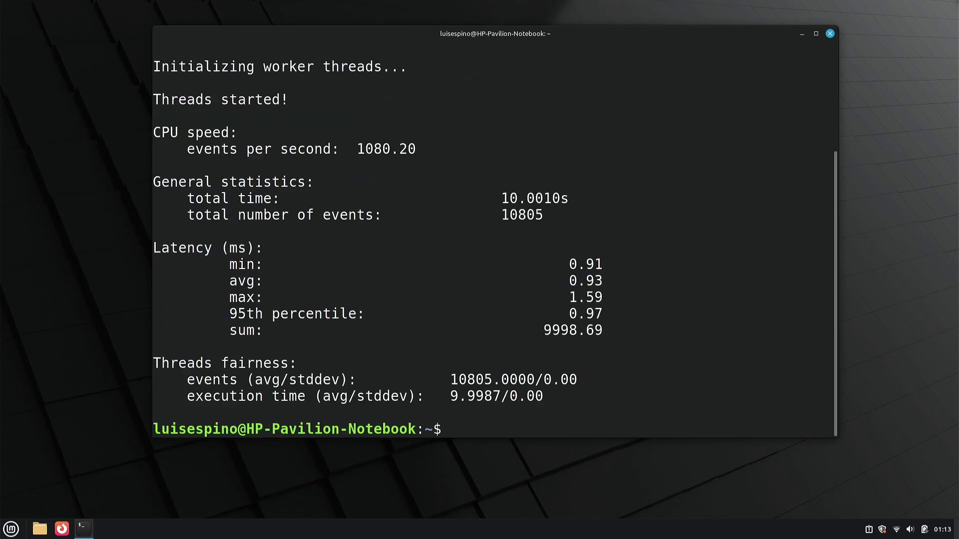
pyautogui.press('Up')
pyautogui.press('Left')
pyautogui.press('Left')
pyautogui.press('Left')
pyautogui.write('--threads=5')
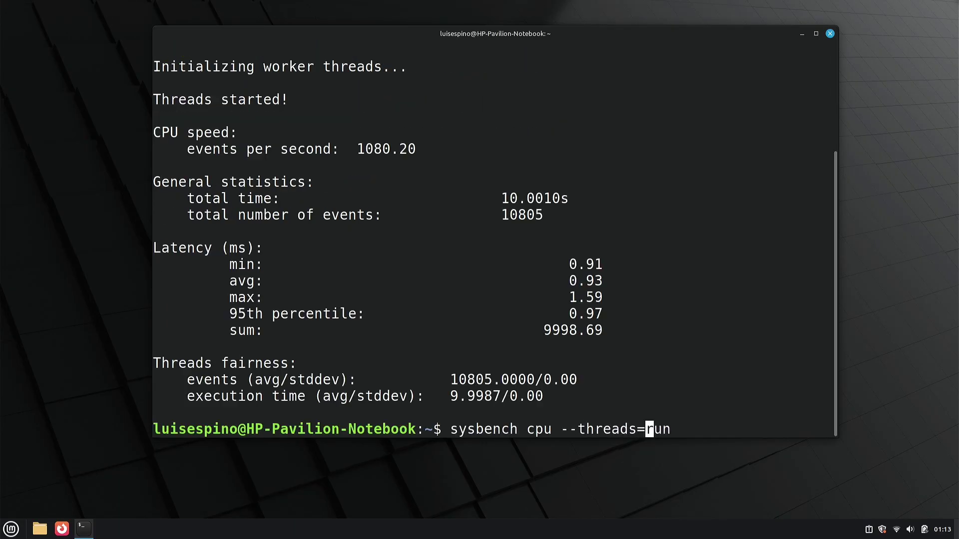
pyautogui.press('Return')
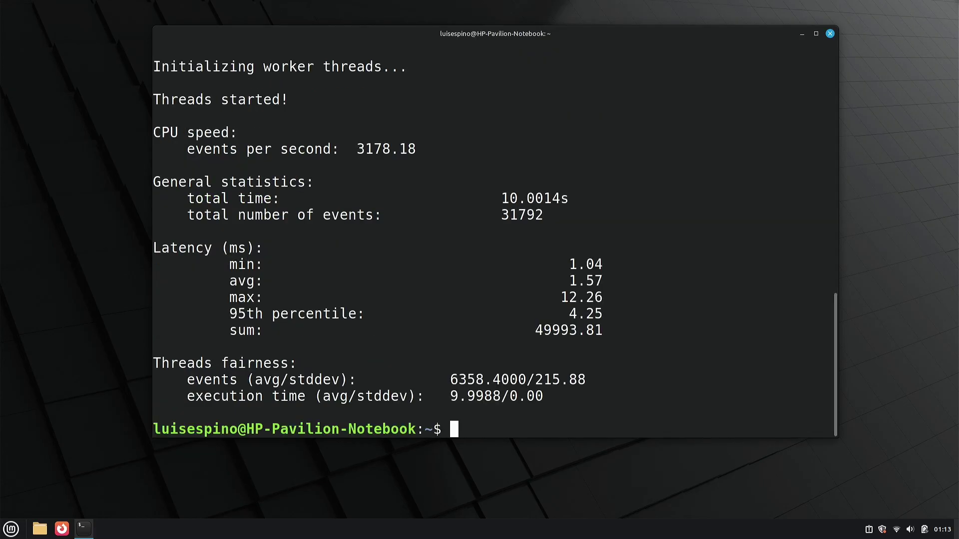
# Run the sysbench threads test with 5 threads and the mutex test with 4 threads
pyautogui.hotkey('ctrl', 'l')
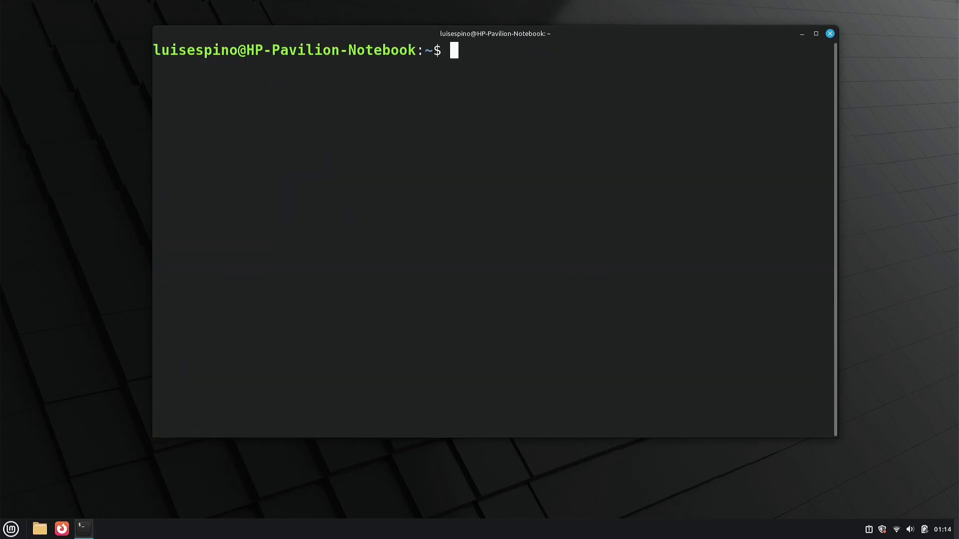
pyautogui.write('sysbench threads --threads=5 run')
pyautogui.press('Return')
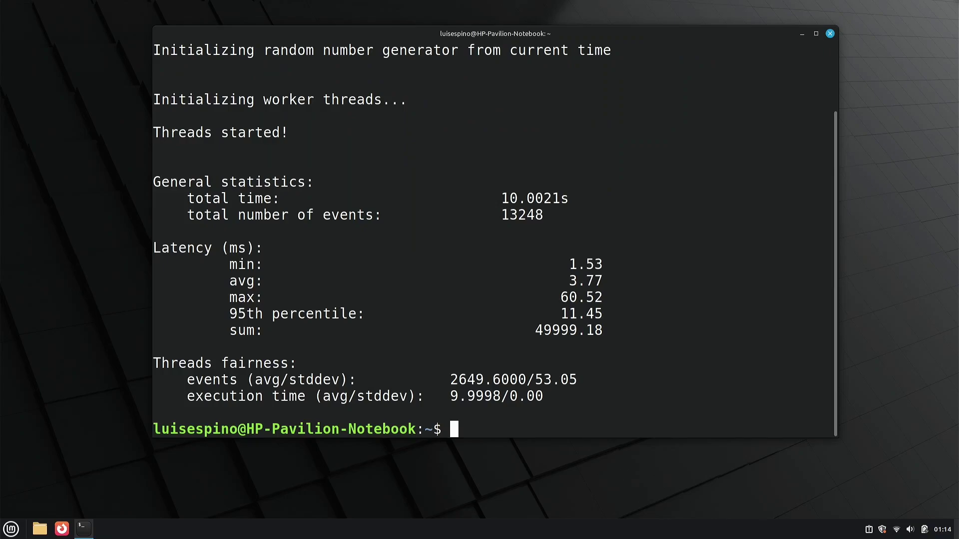
pyautogui.write('sysbench mutex --threads=4 run')
pyautogui.press('Return')
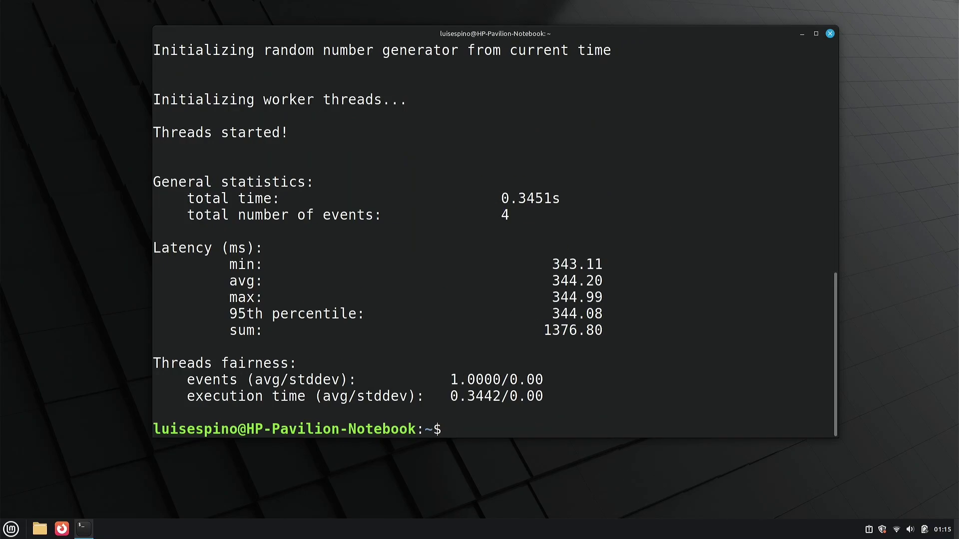
# Run sysbench memory benchmarks with --memory-oper=read, then write
pyautogui.hotkey('ctrl', 'l')
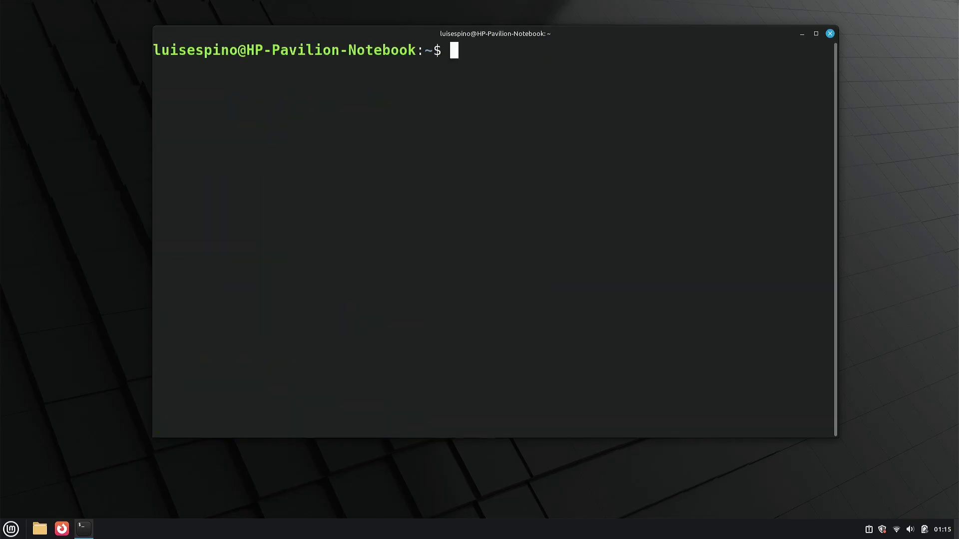
pyautogui.write('sysbench memory --memory-oper=read run')
pyautogui.press('Return')
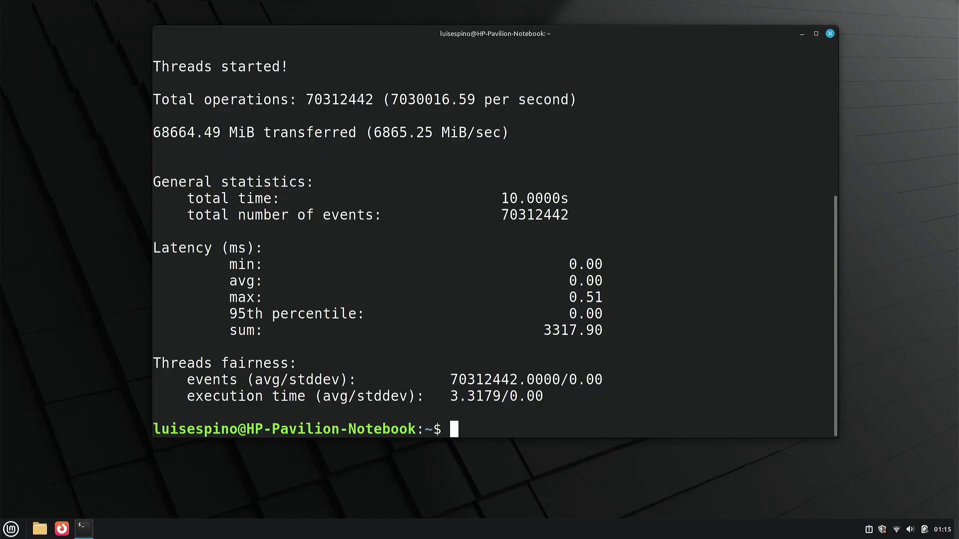
pyautogui.press('Up')
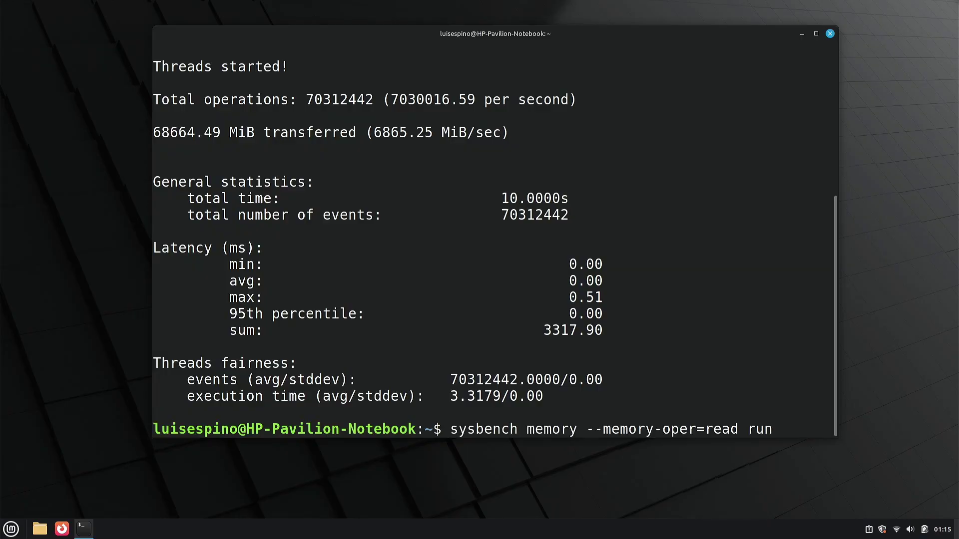
pyautogui.press('Left')
pyautogui.press('Left')
pyautogui.press('Left')
pyautogui.press('Left')
pyautogui.press('BackSpace')
pyautogui.press('BackSpace')
pyautogui.press('BackSpace')
pyautogui.press('BackSpace')
pyautogui.write('write')
pyautogui.press('Return')
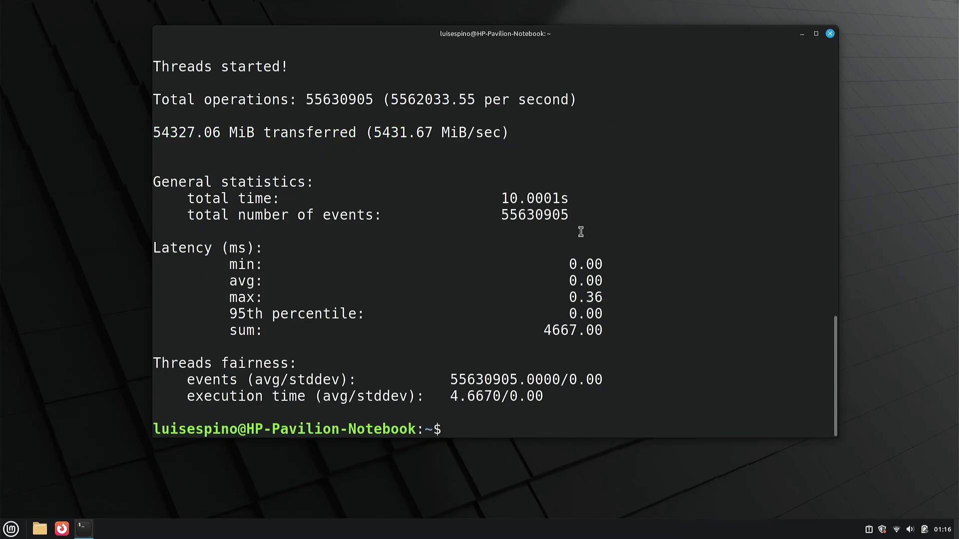
# Prepare 1G of sysbench fileio test files and run the rndrw random read/write test
pyautogui.hotkey('ctrl', 'l')
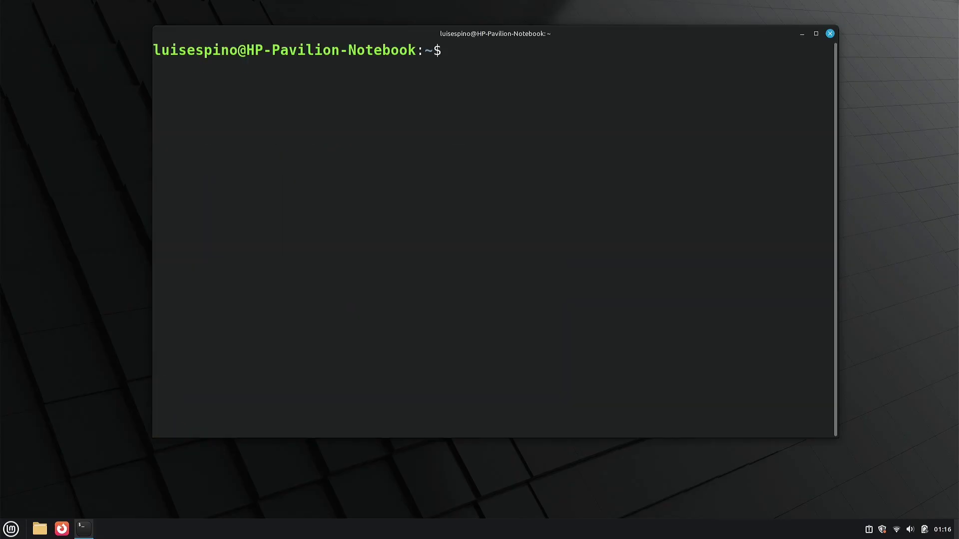
pyautogui.write('sysbench fileio --file-siz')
pyautogui.press('BackSpace')
pyautogui.press('BackSpace')
pyautogui.press('BackSpace')
pyautogui.write('total-size=1G prepare')
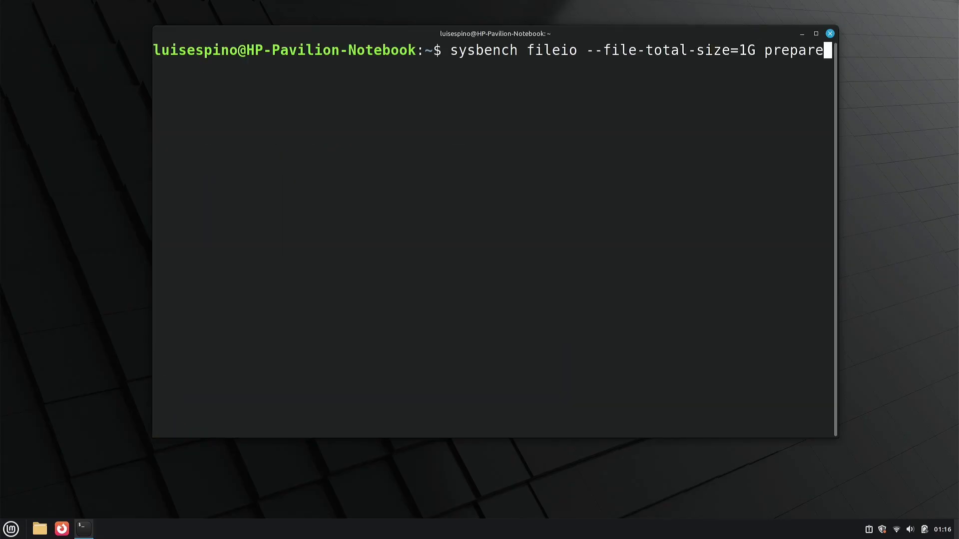
pyautogui.press('Return')
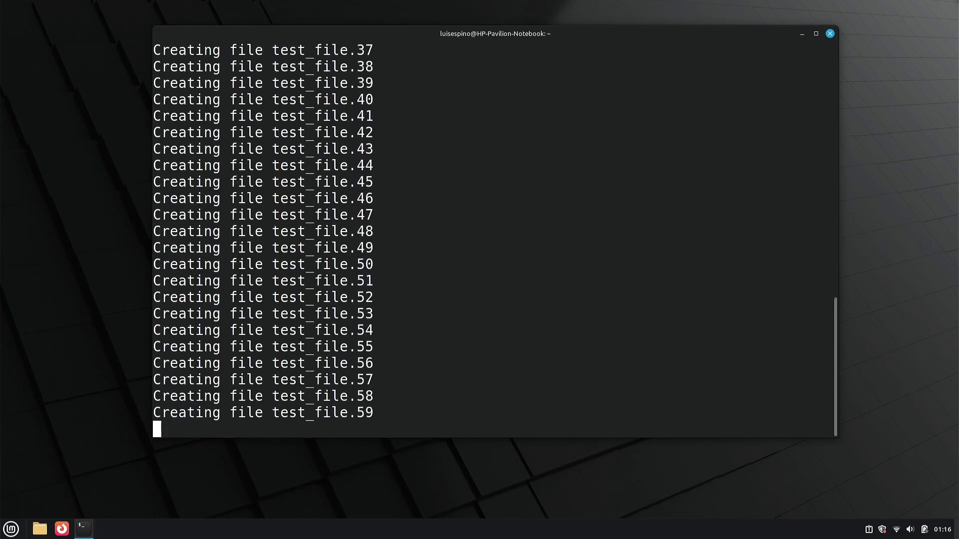
pyautogui.press('Up')
pyautogui.press('BackSpace')
pyautogui.press('BackSpace')
pyautogui.press('BackSpace')
pyautogui.press('BackSpace')
pyautogui.press('BackSpace')
pyautogui.press('BackSpace')
pyautogui.press('BackSpace')
pyautogui.write('--file-test-mode=rndrw run')
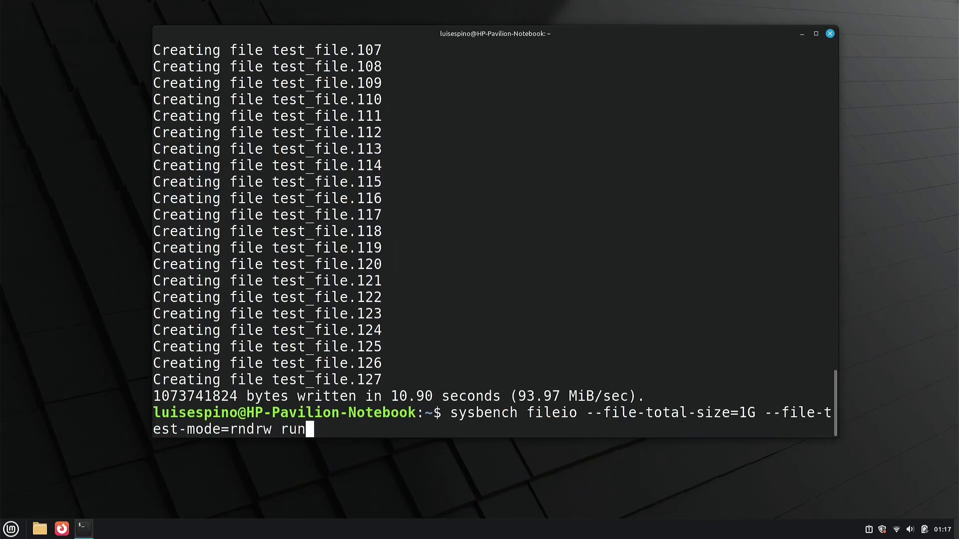
pyautogui.press('Return')
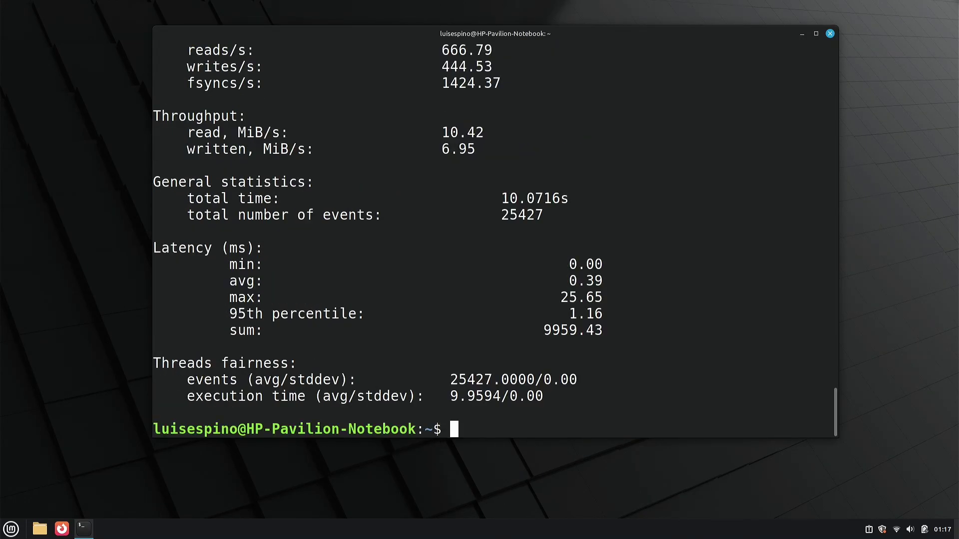
# Start top in the terminal, then launch Firefox and dismiss its Privacy Notice tab
pyautogui.write('top')
pyautogui.press('Return')
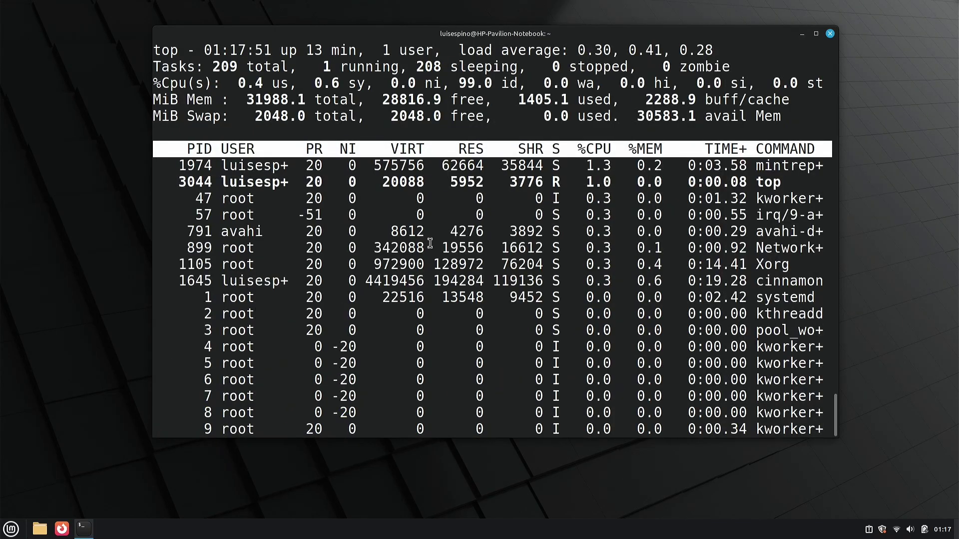
pyautogui.click(61, 529)
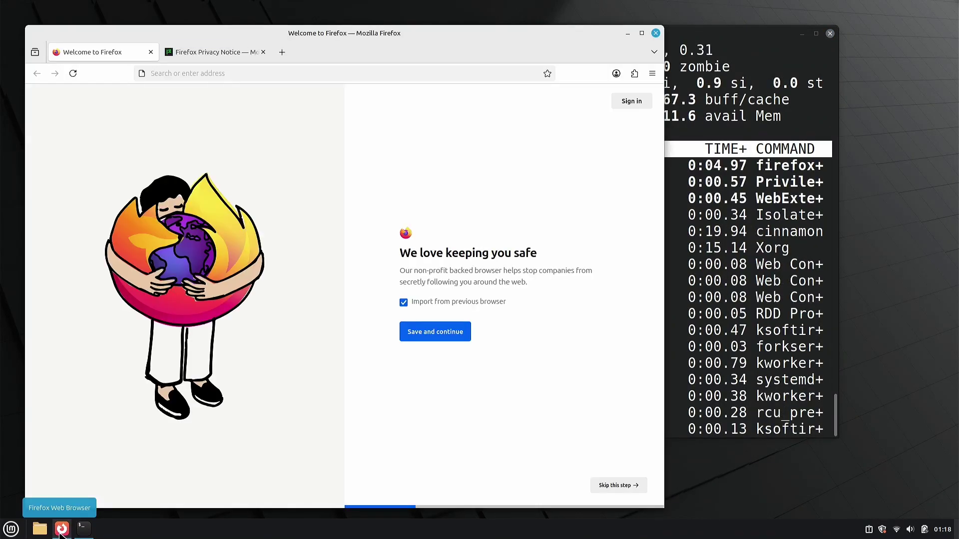
pyautogui.click(252, 51)
pyautogui.click(264, 52)
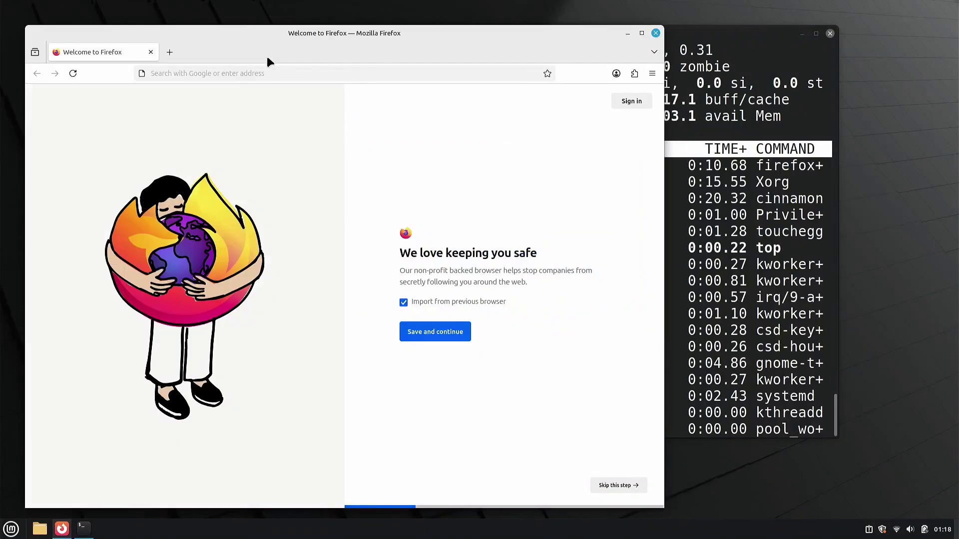
# Search for linuxmint, open the linuxmint.com site, and move Firefox so top stays visible
pyautogui.click(165, 73)
pyautogui.write('linuxmint')
pyautogui.press('Return')
pyautogui.click(128, 208)
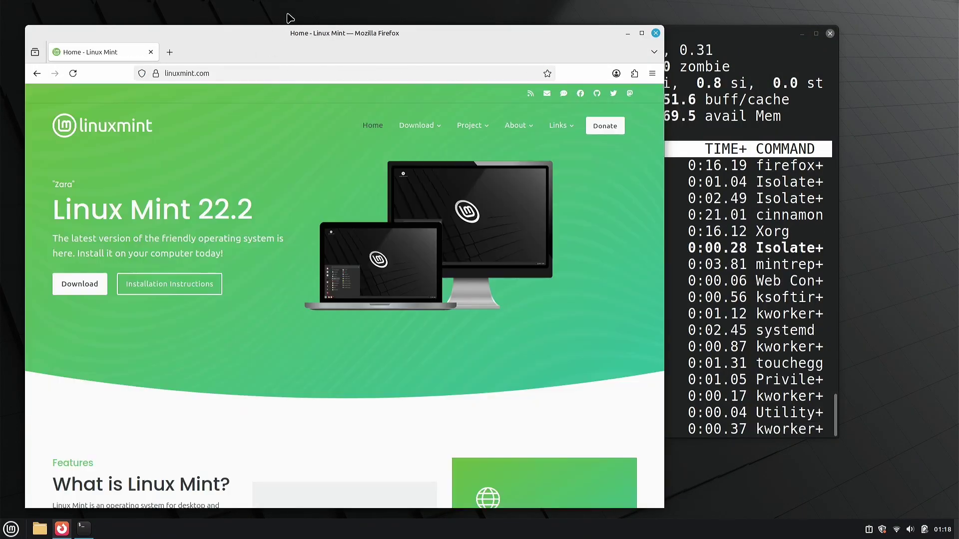
pyautogui.moveTo(279, 39); pyautogui.dragTo(460, 156)
# In a new tab, search YouTube for linuxmint and play the Linux Mint 22 video
pyautogui.click(352, 167)
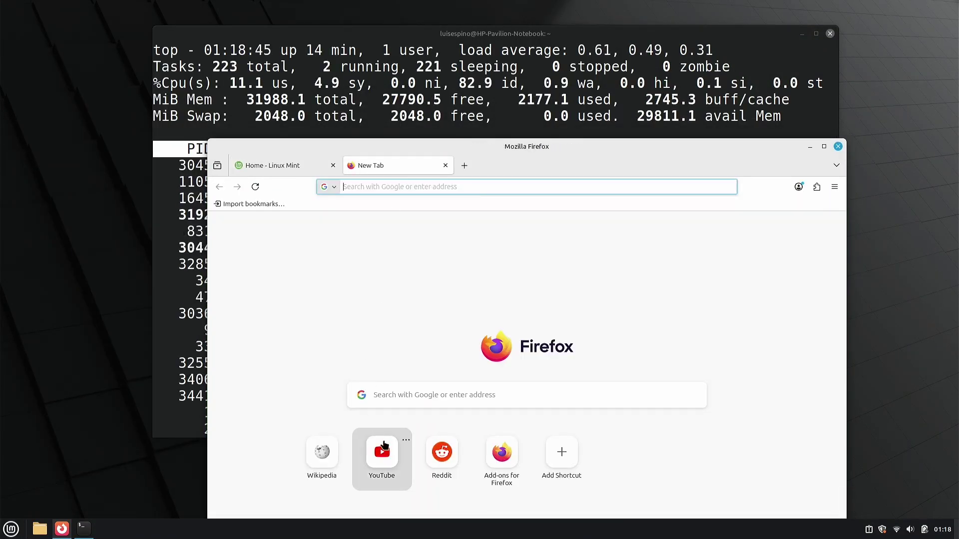
pyautogui.click(384, 446)
pyautogui.click(439, 212)
pyautogui.write('linuxmint')
pyautogui.press('Return')
pyautogui.scroll(-3, 495, 261)
pyautogui.click(379, 452)
# Open two more tabs, each loading the YouTube home page
pyautogui.click(463, 165)
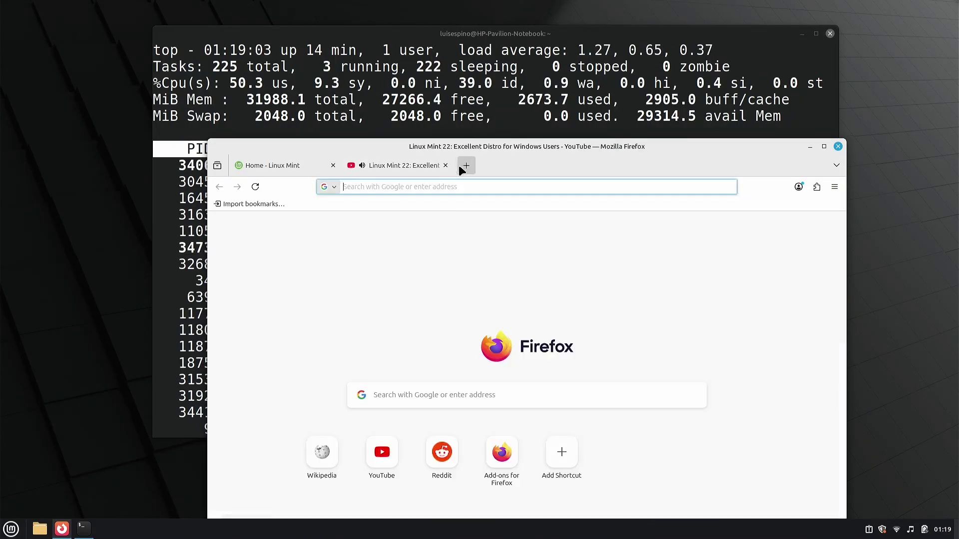
pyautogui.click(382, 454)
pyautogui.click(577, 166)
pyautogui.click(381, 454)
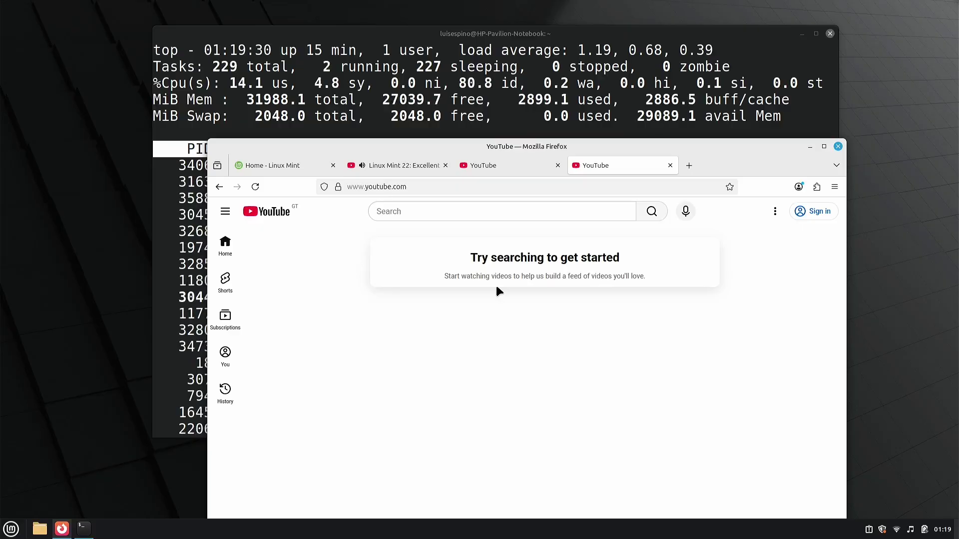
# Close Firefox, quit top, and clear the terminal screen
pyautogui.hotkey('alt', 'F4')
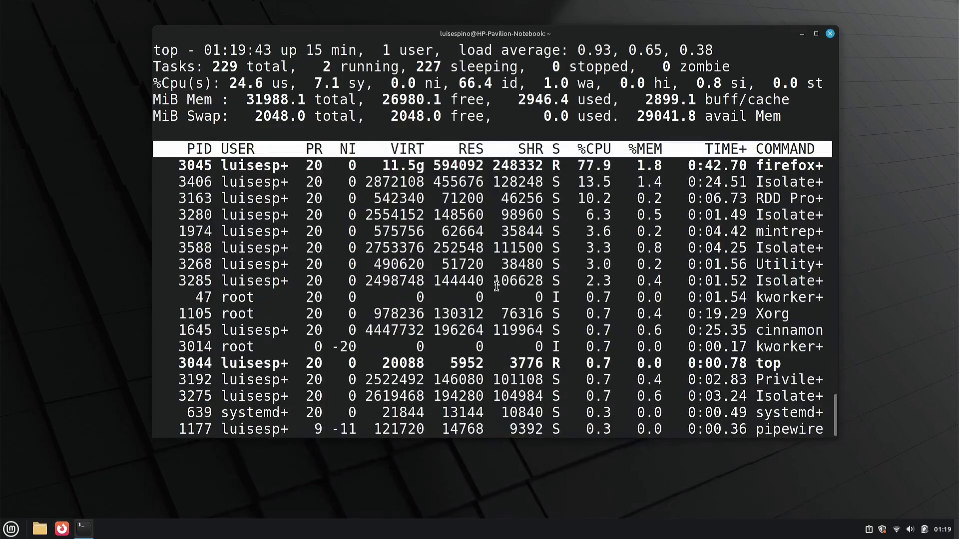
pyautogui.press('q')
pyautogui.hotkey('ctrl', 'l')
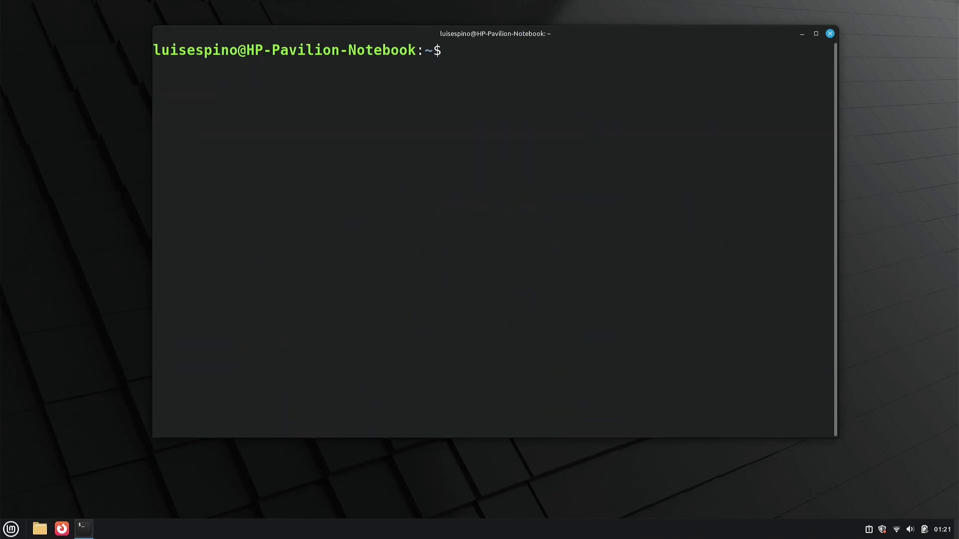
# Exit the terminal, then shut down Linux Mint from the applications menu and confirm
pyautogui.write('exit')
pyautogui.press('Return')
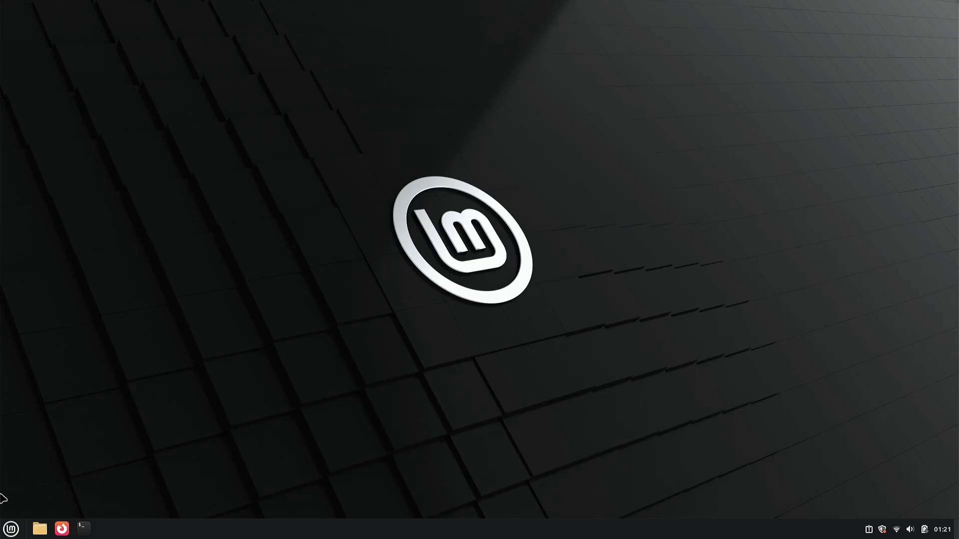
pyautogui.click(18, 535)
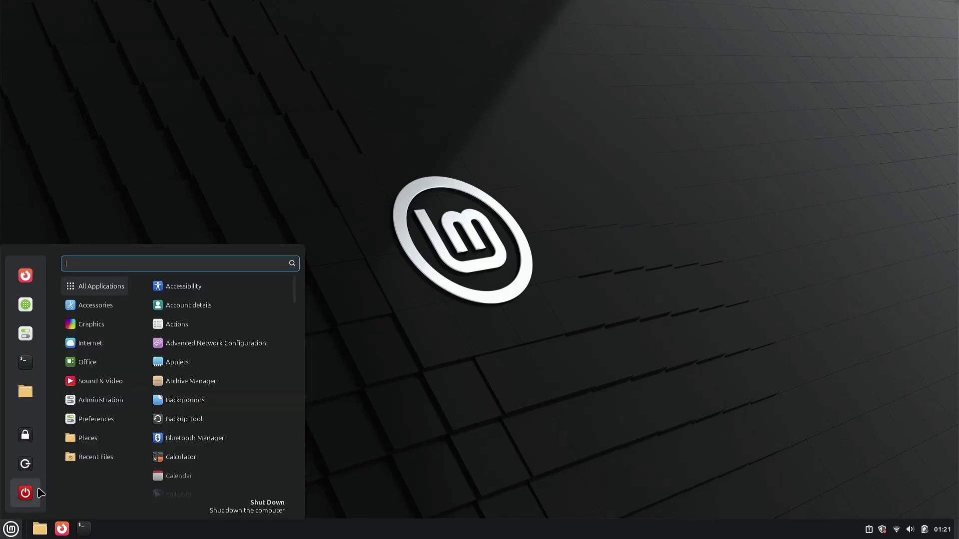
pyautogui.click(40, 492)
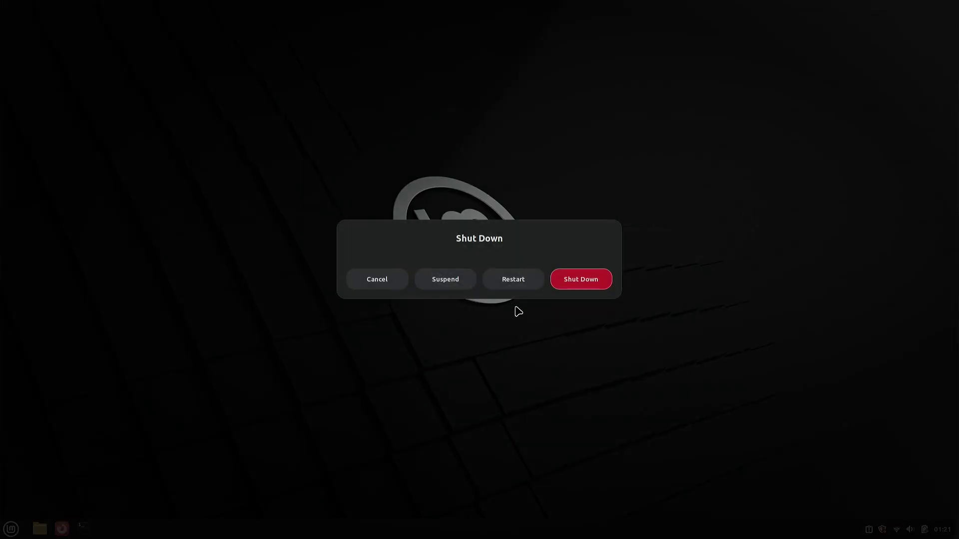
pyautogui.click(601, 279)
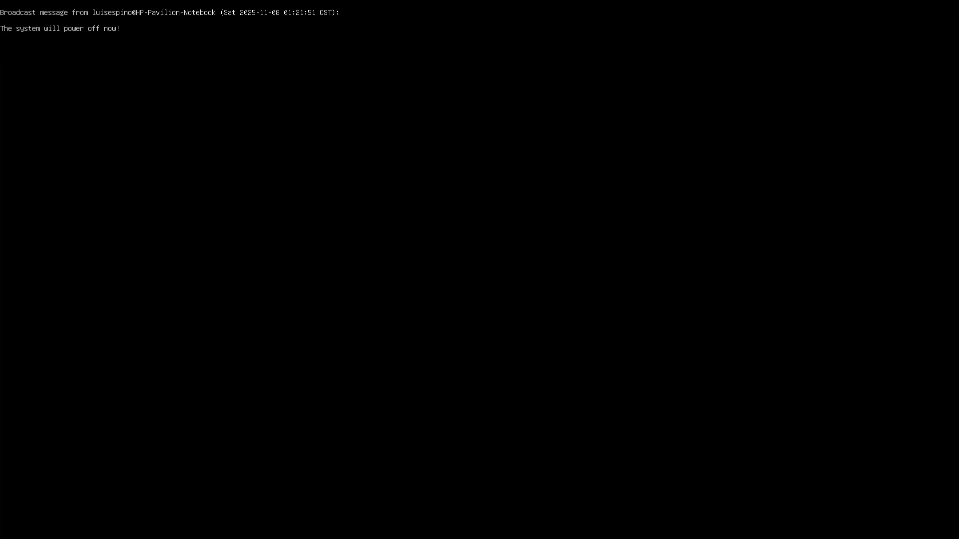